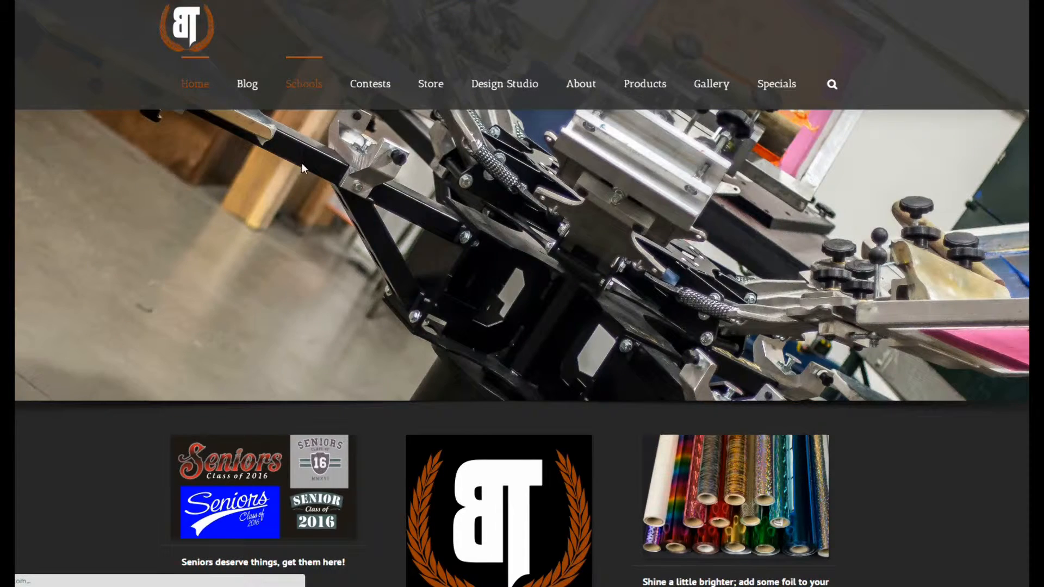
Step: Open the Ridgefield Spudders school store's WHITE Heavy Cotton 5.3 oz. T-Shirt in the design studio with a blank canvas
{"action": "left_click", "coordinate": [302, 87]}
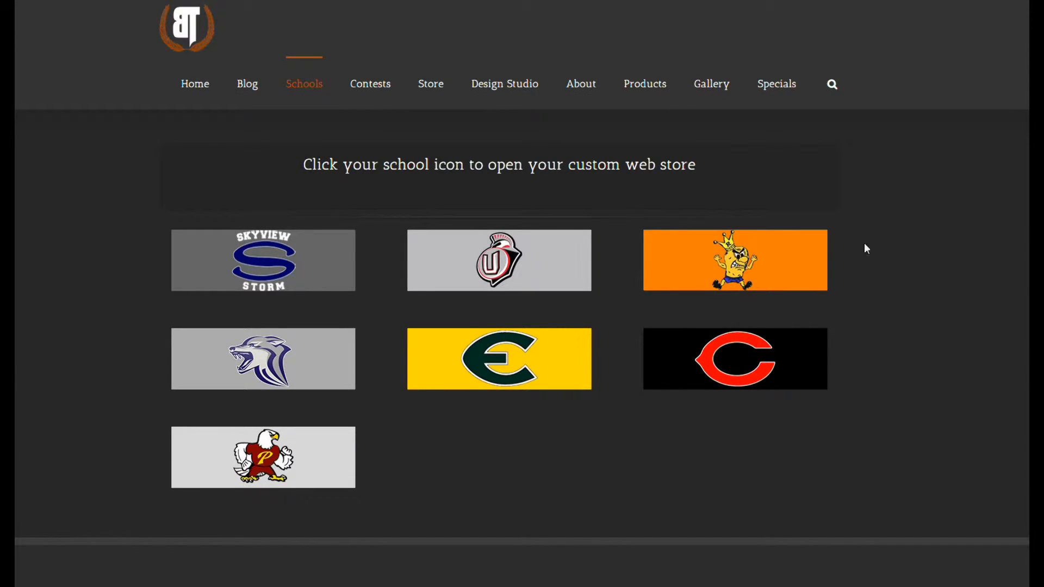
{"action": "left_click", "coordinate": [752, 262]}
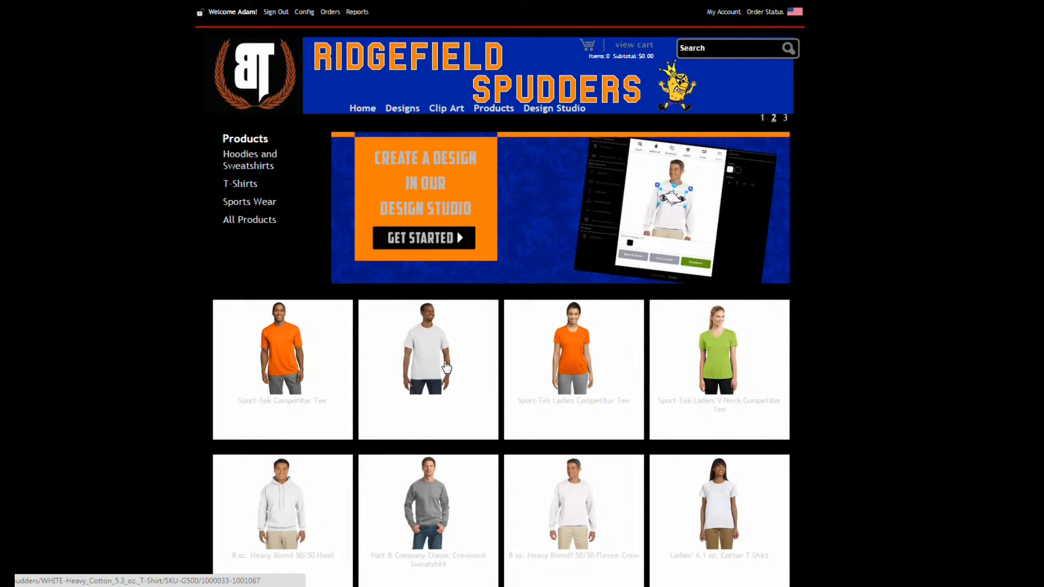
{"action": "left_click", "coordinate": [422, 360]}
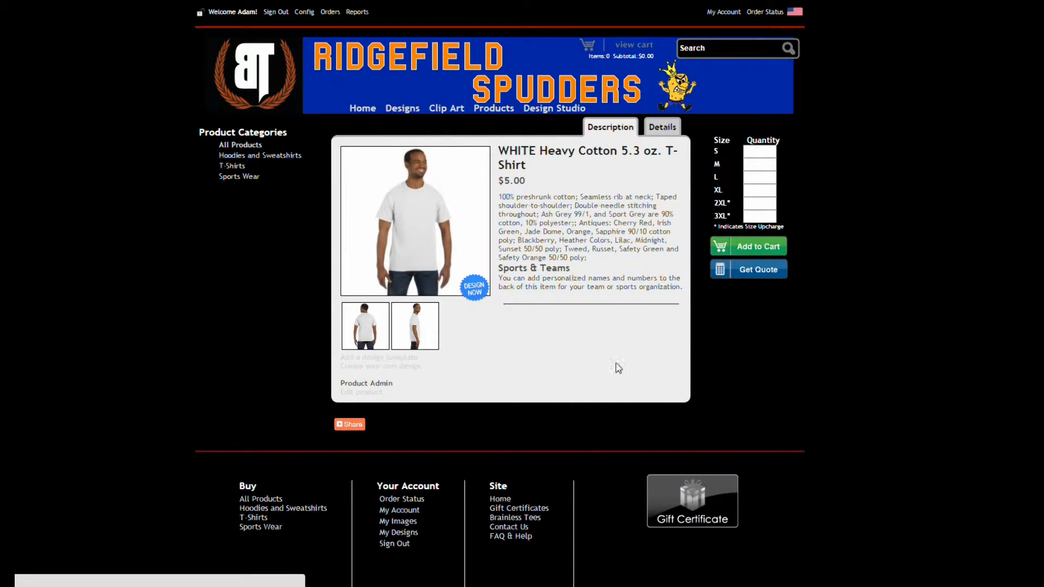
{"action": "left_click", "coordinate": [479, 295]}
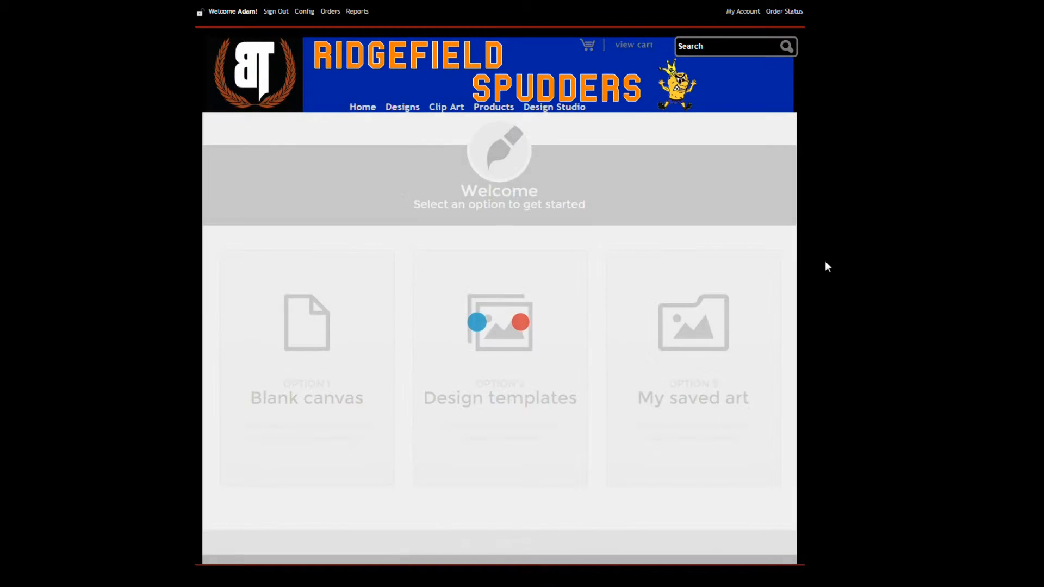
{"action": "left_click", "coordinate": [355, 383]}
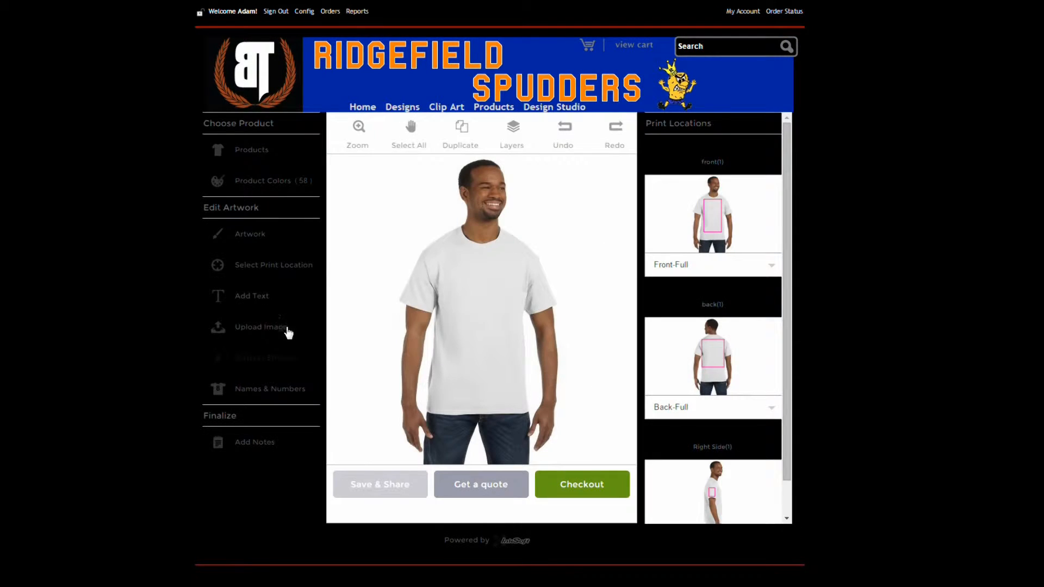
Step: Change the T-shirt's product color from the available swatches to a bright royal blue
{"action": "left_click", "coordinate": [287, 181]}
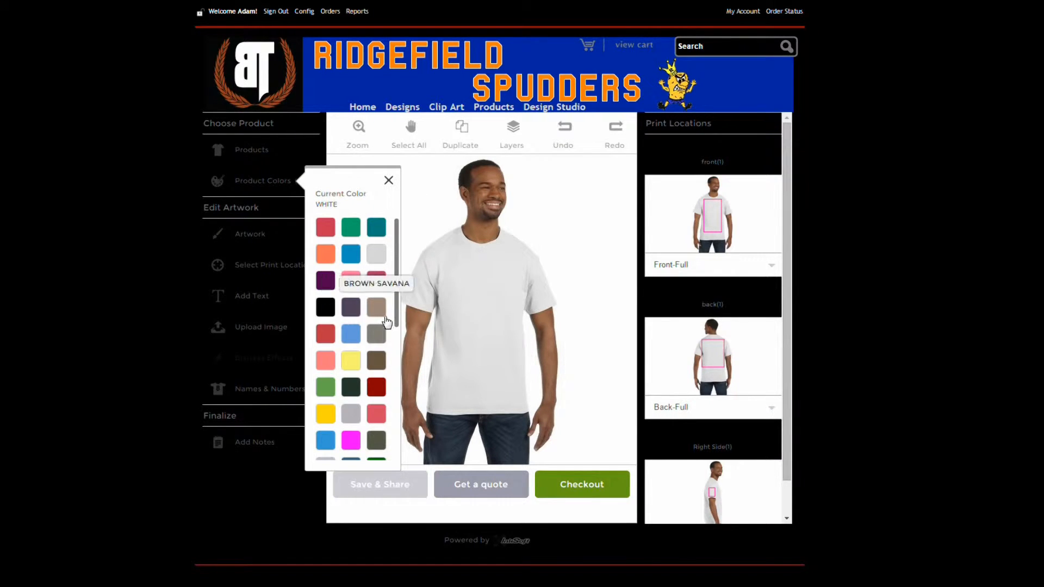
{"action": "scroll", "coordinate": [381, 429], "scroll_direction": "down", "scroll_amount": 5}
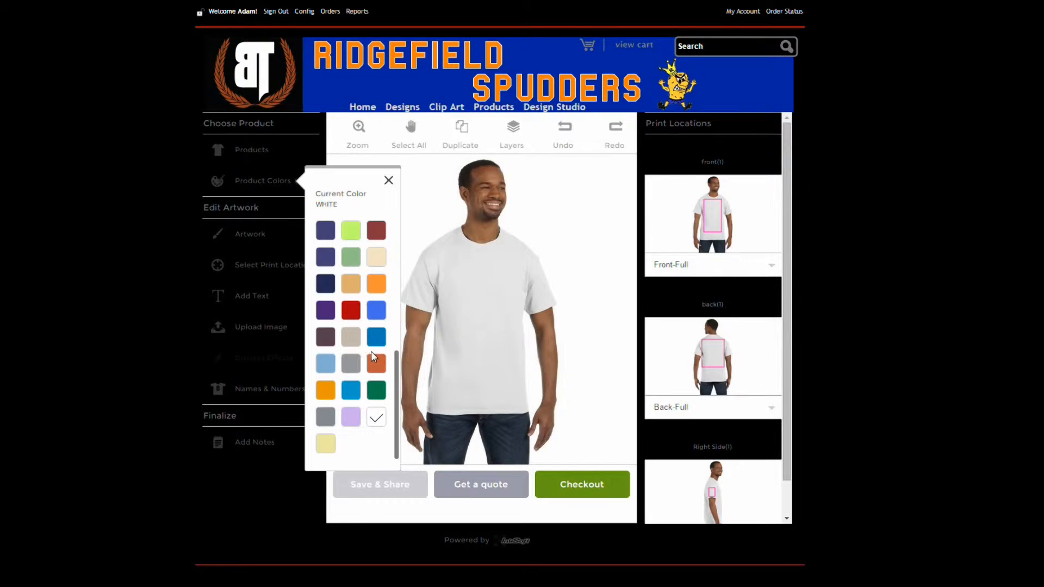
{"action": "left_click", "coordinate": [376, 309]}
{"action": "left_click", "coordinate": [389, 181]}
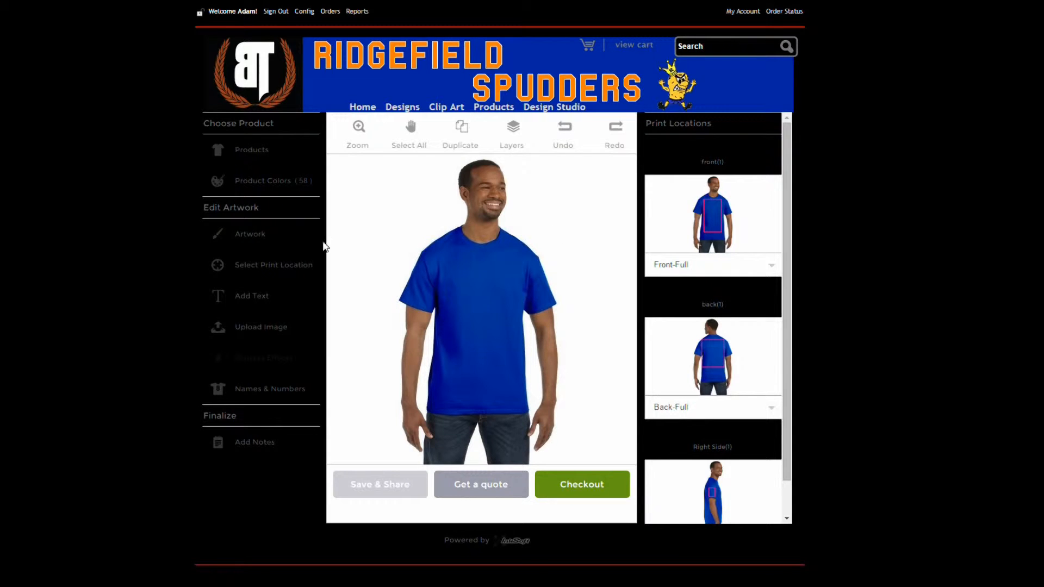
Step: Browse the Mascots design ideas, and add the Marching Band Cougars design from Music & Choir under School Activities to the shirt
{"action": "left_click", "coordinate": [238, 233]}
{"action": "left_click", "coordinate": [382, 232]}
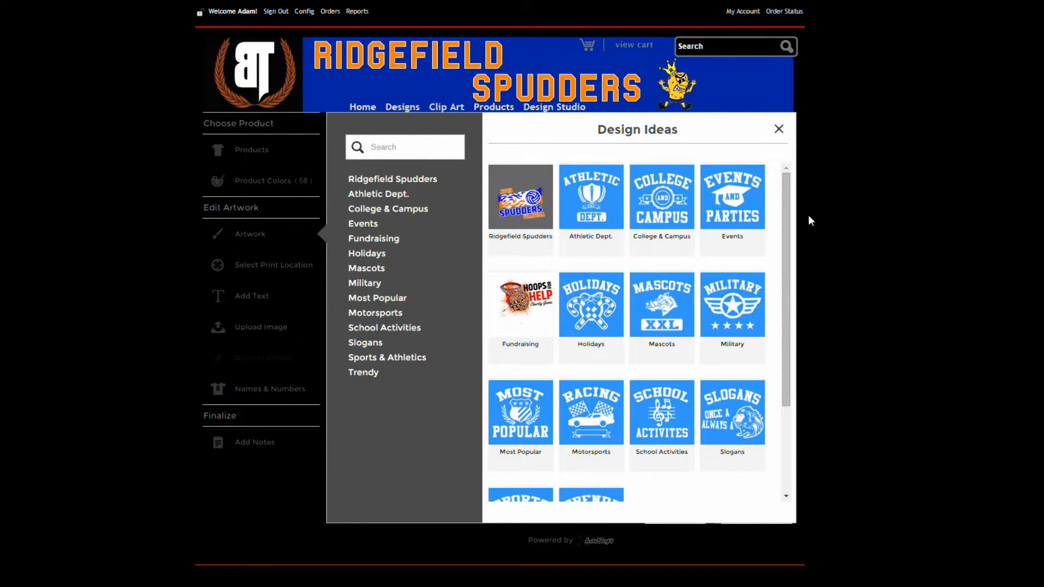
{"action": "left_click", "coordinate": [662, 305]}
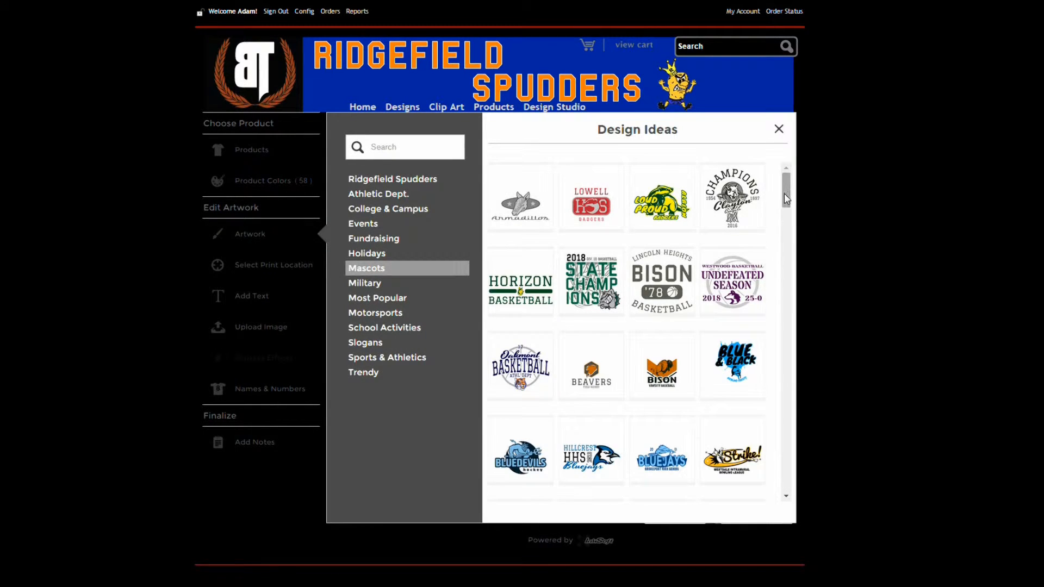
{"action": "left_click_drag", "start_coordinate": [784, 194], "coordinate": [757, 472]}
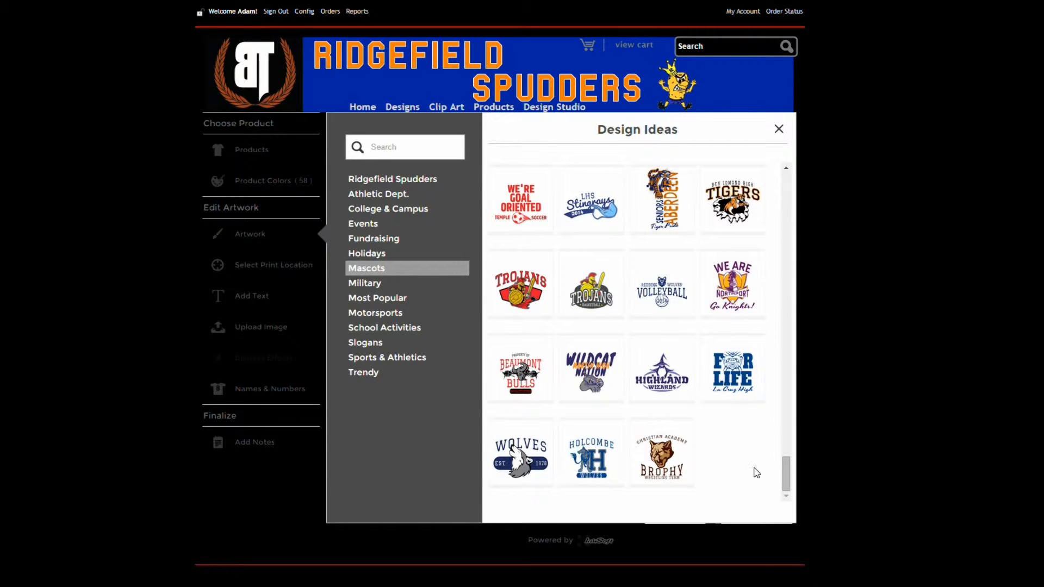
{"action": "left_click", "coordinate": [405, 326]}
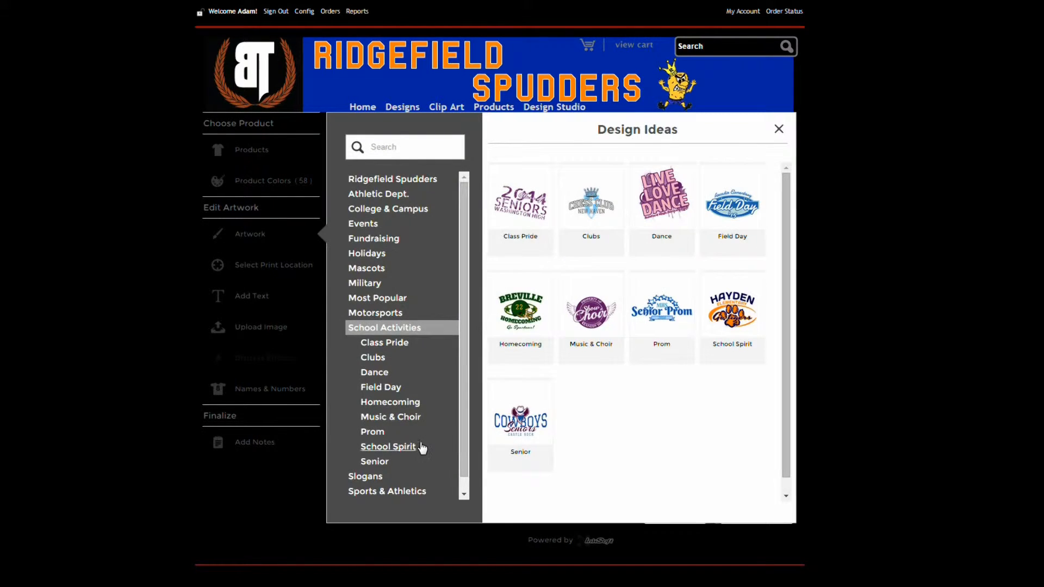
{"action": "left_click", "coordinate": [409, 418]}
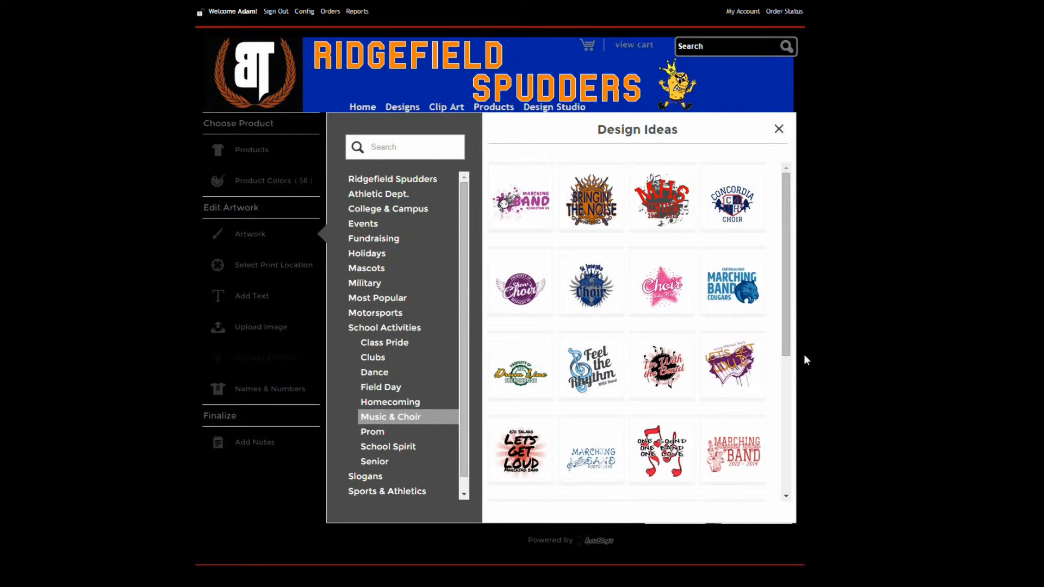
{"action": "left_click", "coordinate": [734, 279]}
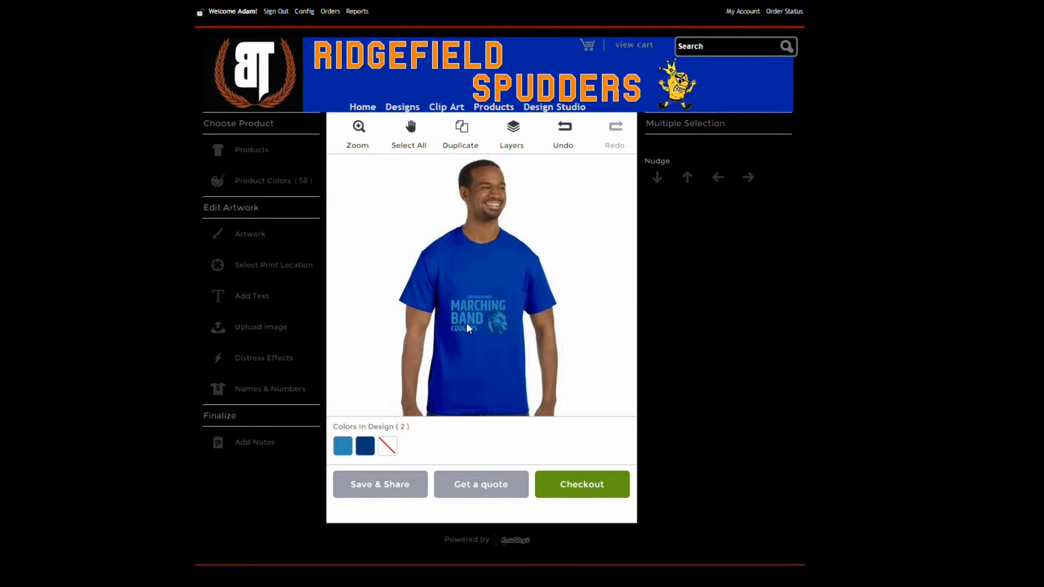
Step: Select the whole Marching Band design and move it up to the chest, centered near the top of the design area
{"action": "left_click", "coordinate": [410, 134]}
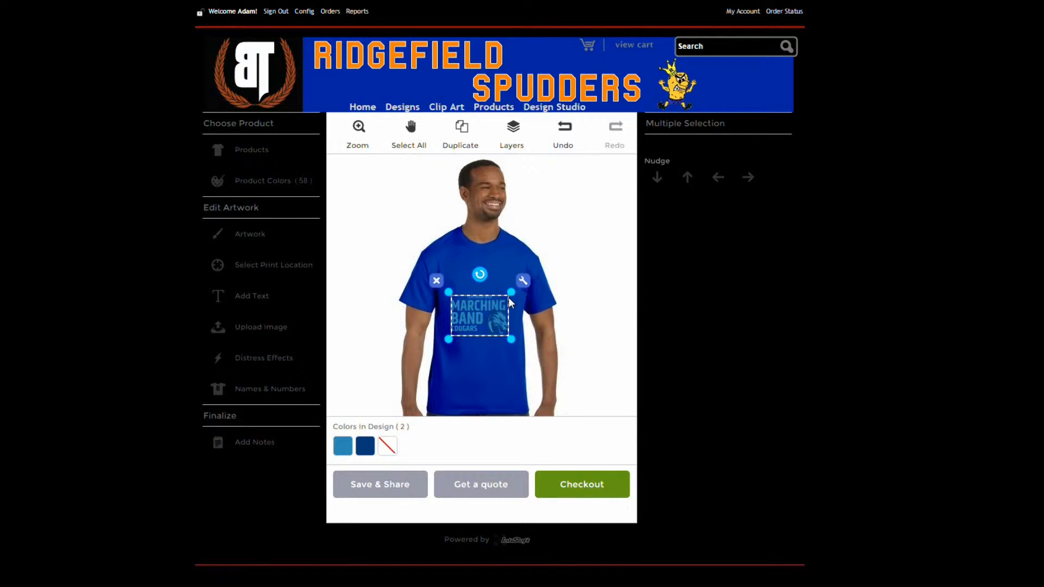
{"action": "left_click_drag", "start_coordinate": [478, 315], "coordinate": [479, 292]}
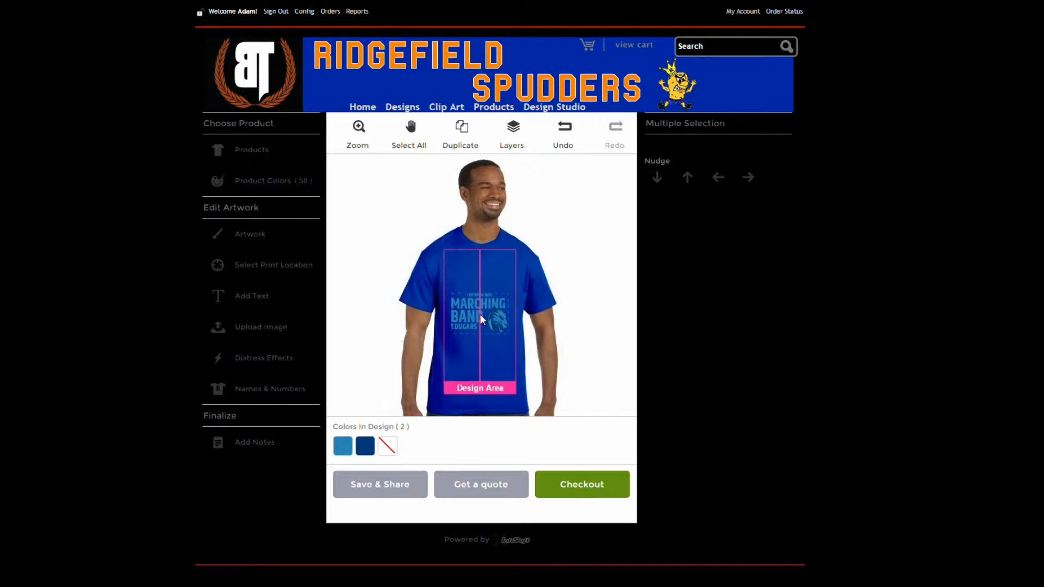
{"action": "left_click_drag", "start_coordinate": [480, 318], "coordinate": [479, 286]}
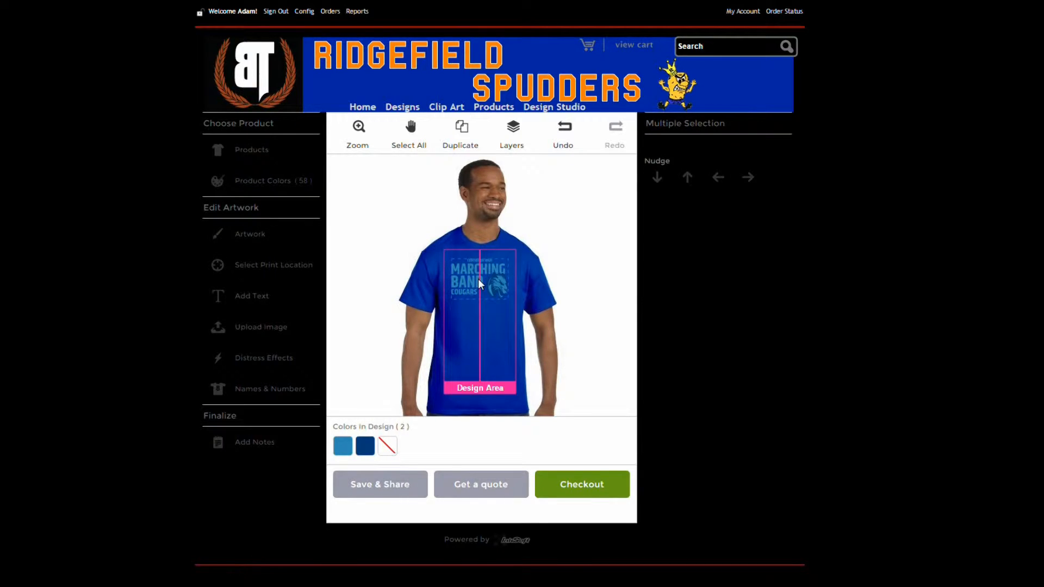
{"action": "left_click_drag", "start_coordinate": [479, 282], "coordinate": [479, 282]}
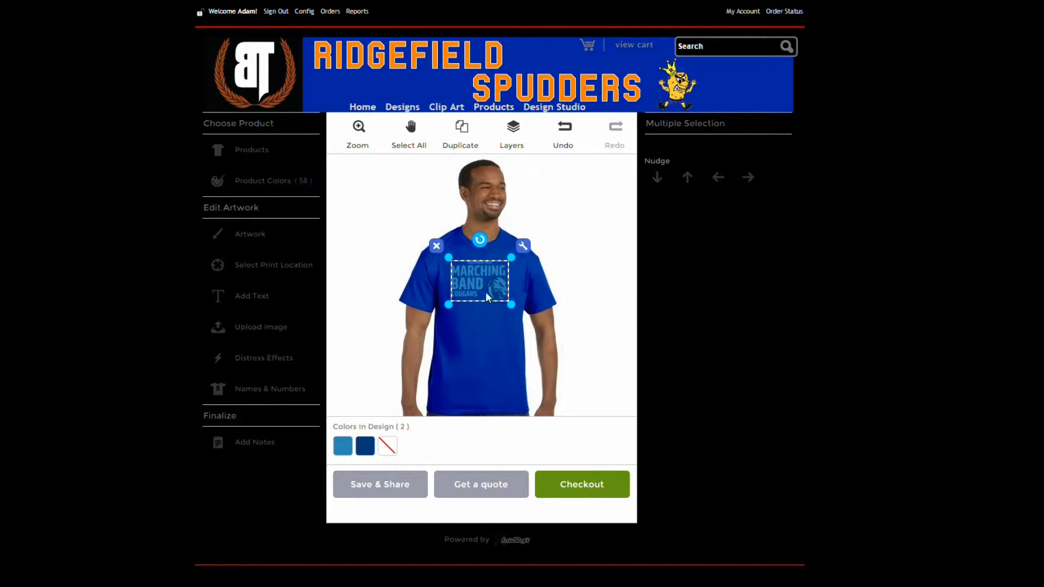
Step: Delete the cougar head artwork from the Marching Band design
{"action": "left_click", "coordinate": [353, 139]}
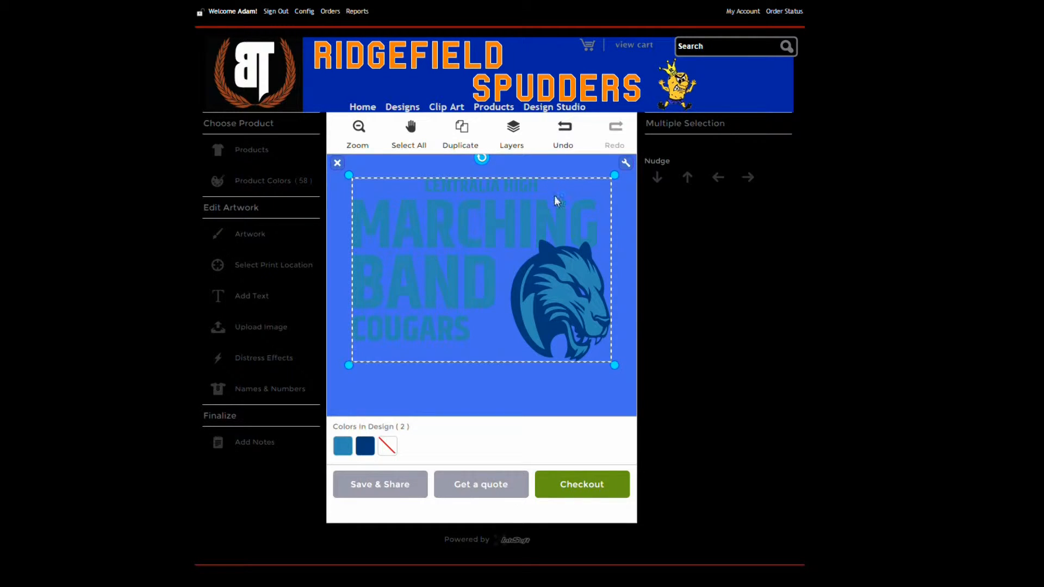
{"action": "left_click", "coordinate": [543, 291]}
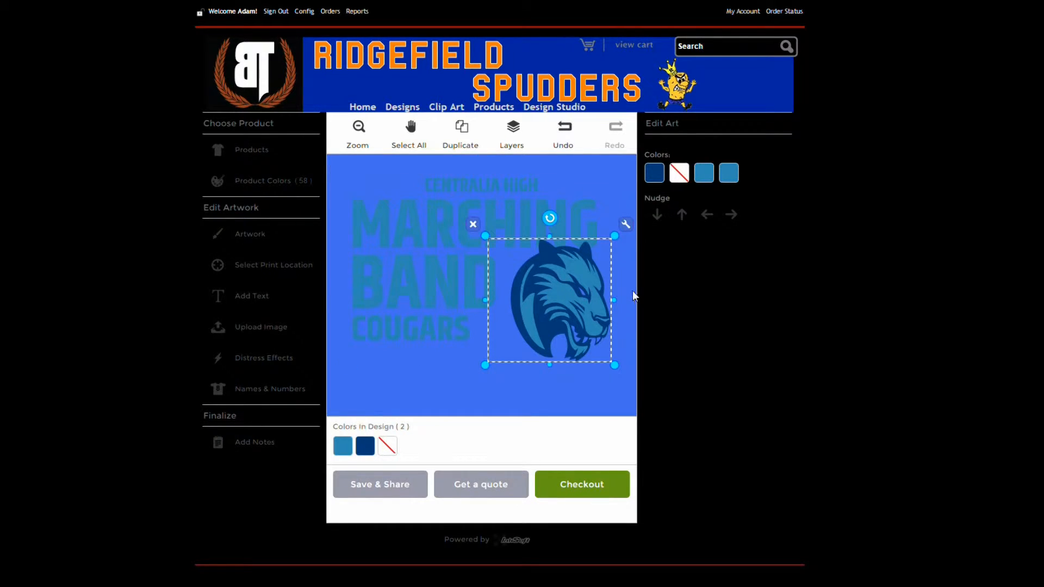
{"action": "key", "text": "Delete"}
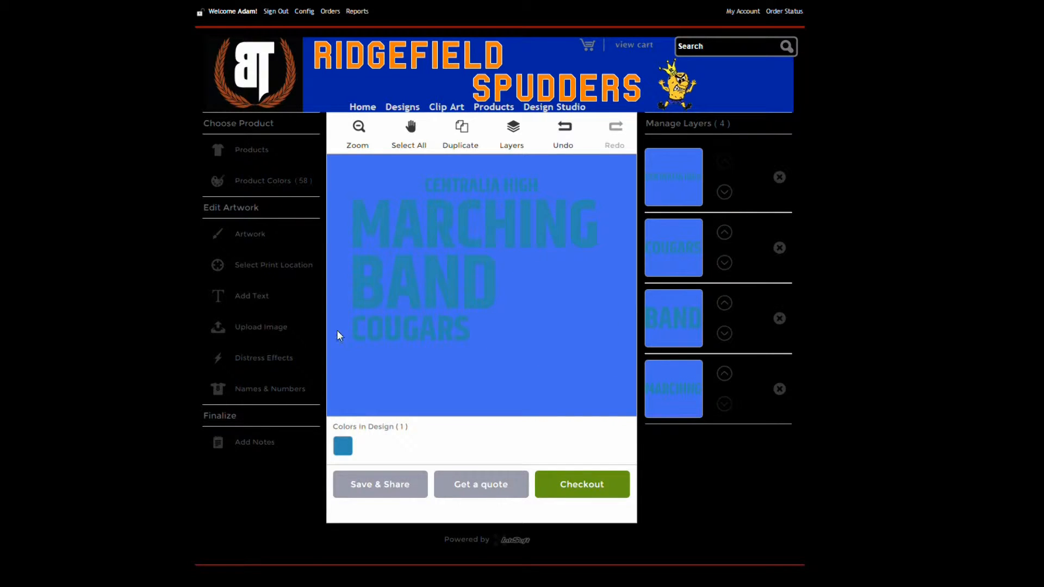
Step: Add the crowned potato mascot from the Ridgefield Spudders clip art category to the design
{"action": "left_click", "coordinate": [257, 235]}
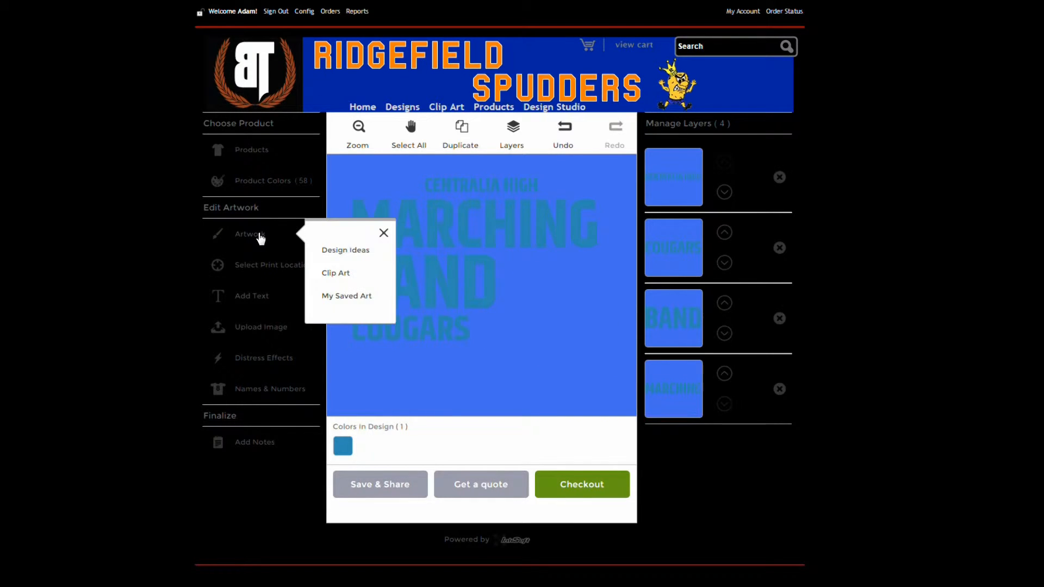
{"action": "left_click", "coordinate": [337, 273]}
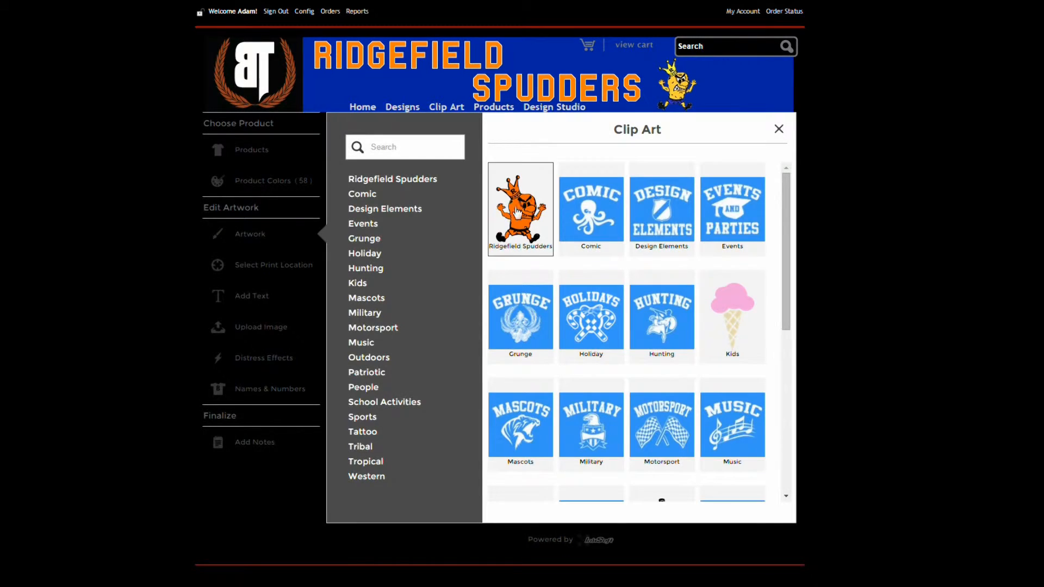
{"action": "left_click", "coordinate": [520, 216]}
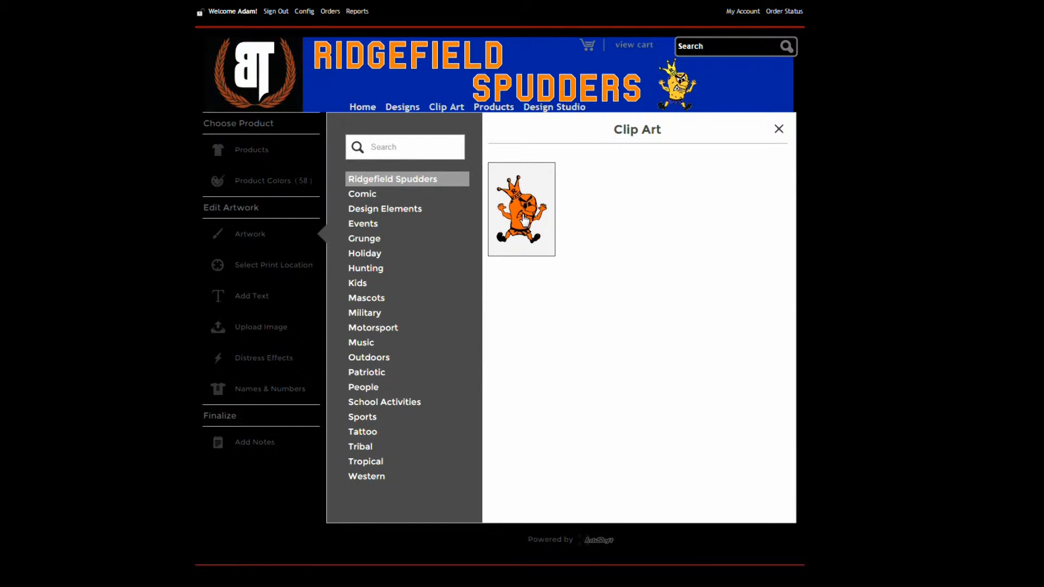
{"action": "left_click", "coordinate": [527, 225]}
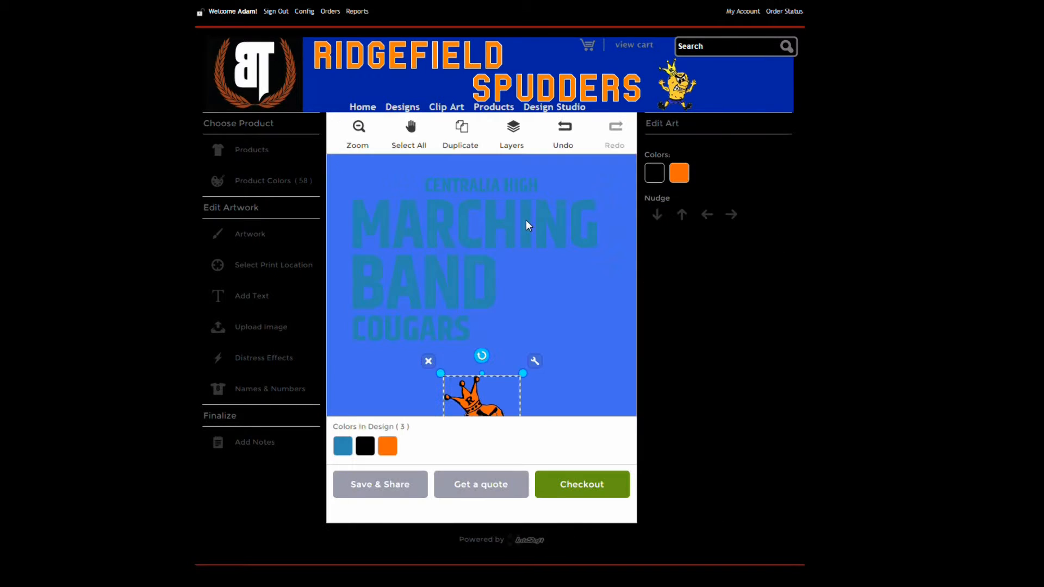
Step: Place the potato mascot beside the word BAND, below MARCHING, and enlarge it slightly to fill the gap
{"action": "left_click_drag", "start_coordinate": [474, 405], "coordinate": [546, 284]}
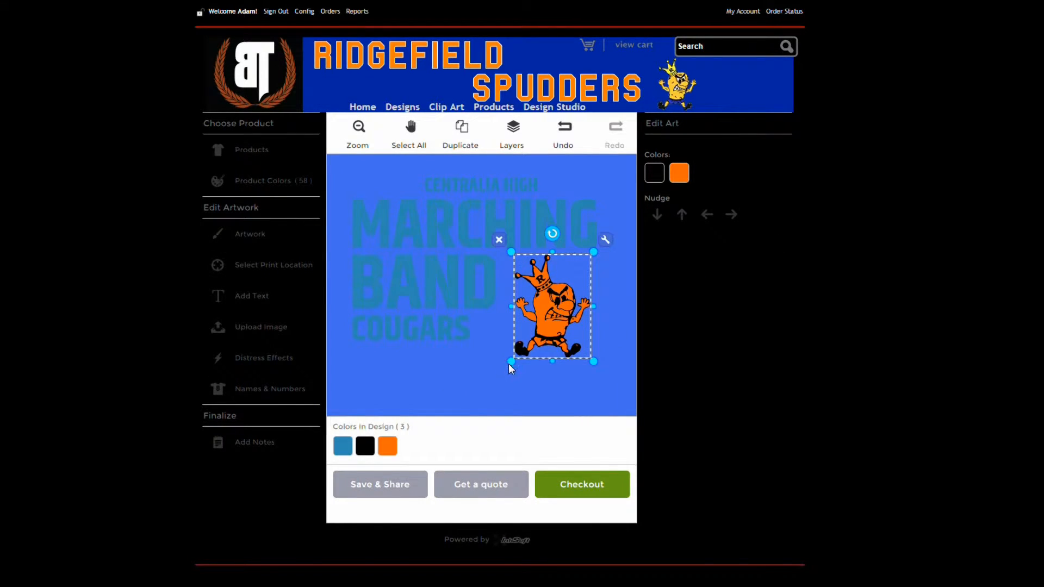
{"action": "left_click_drag", "start_coordinate": [510, 362], "coordinate": [503, 373]}
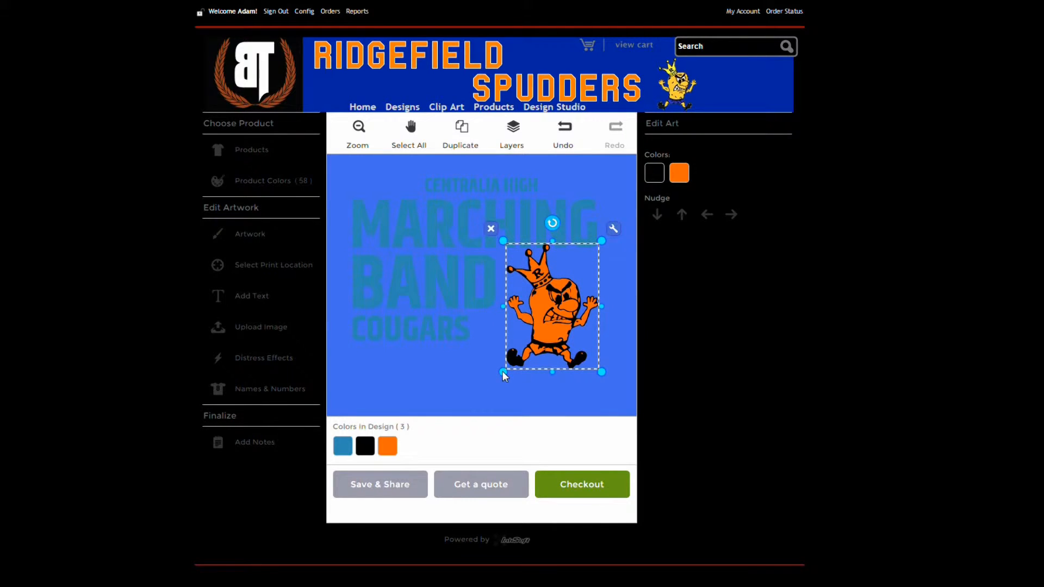
{"action": "mouse_move", "coordinate": [562, 320]}
{"action": "left_mouse_down"}
{"action": "mouse_move", "coordinate": [562, 306]}
{"action": "mouse_move", "coordinate": [559, 318]}
{"action": "left_mouse_up"}
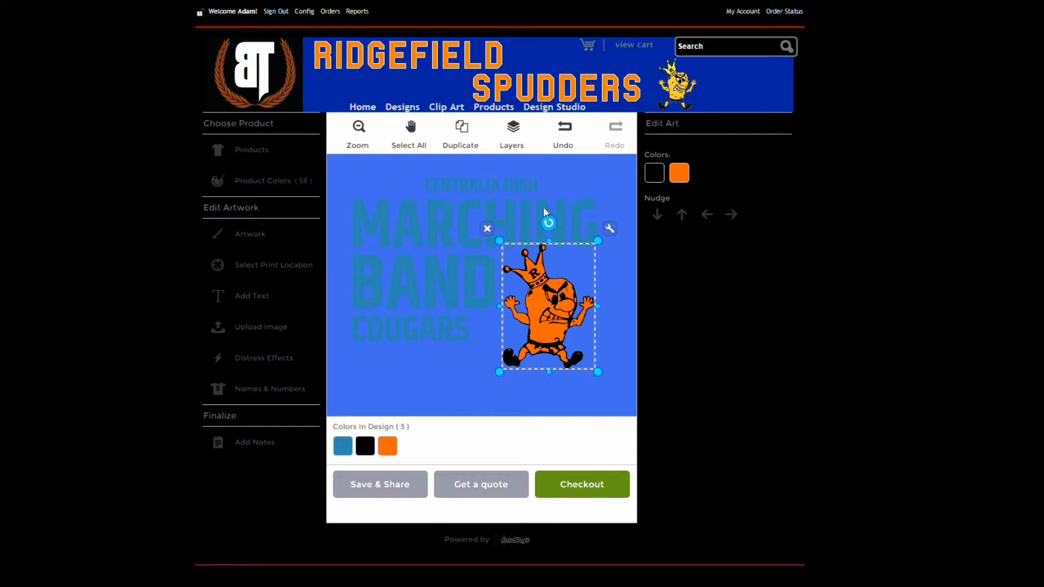
Step: Replace the light blue color used for the design's lettering with white
{"action": "left_click", "coordinate": [343, 452]}
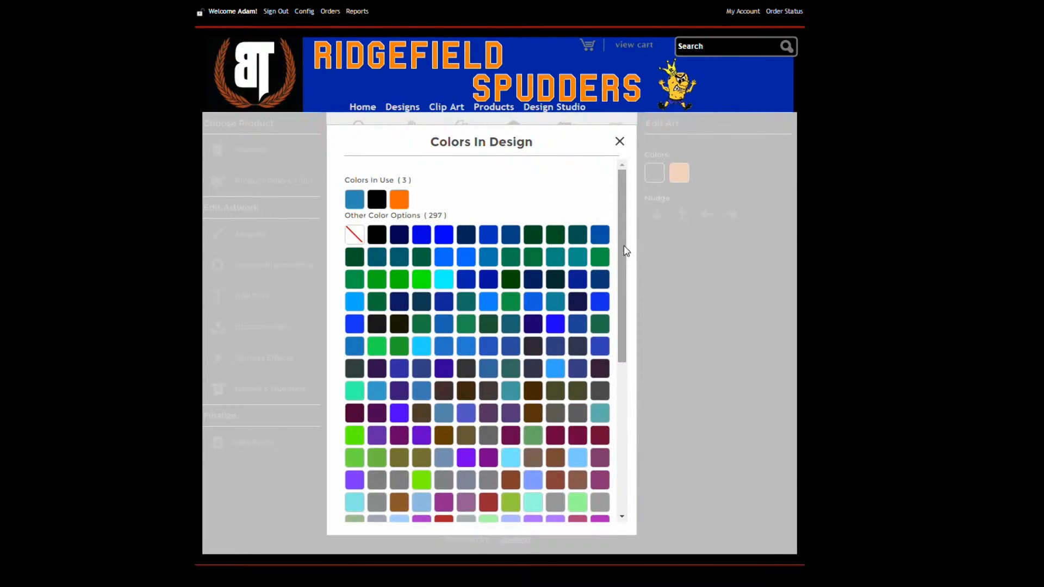
{"action": "left_click_drag", "start_coordinate": [624, 249], "coordinate": [624, 416]}
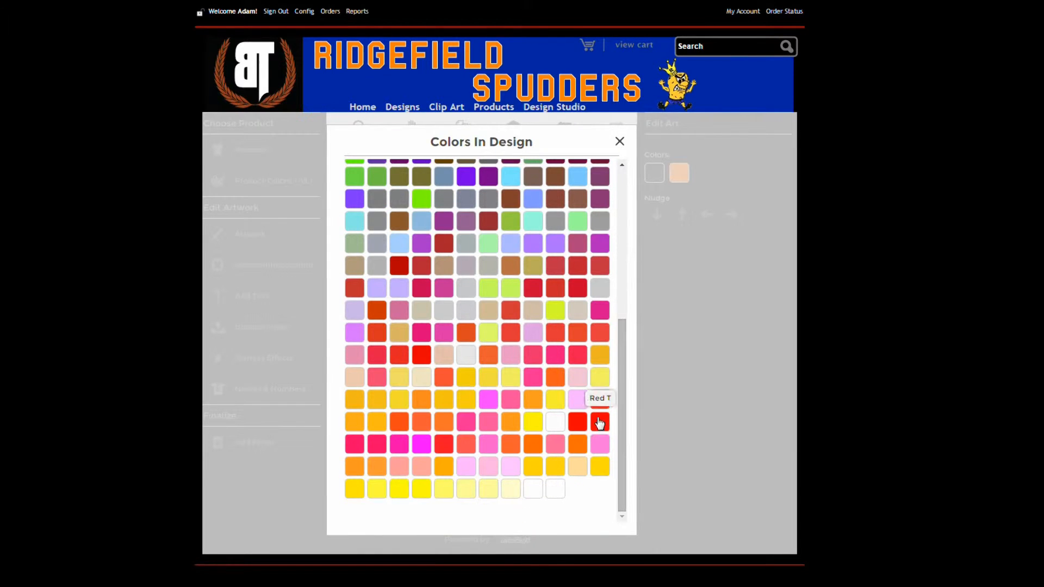
{"action": "left_click", "coordinate": [557, 424]}
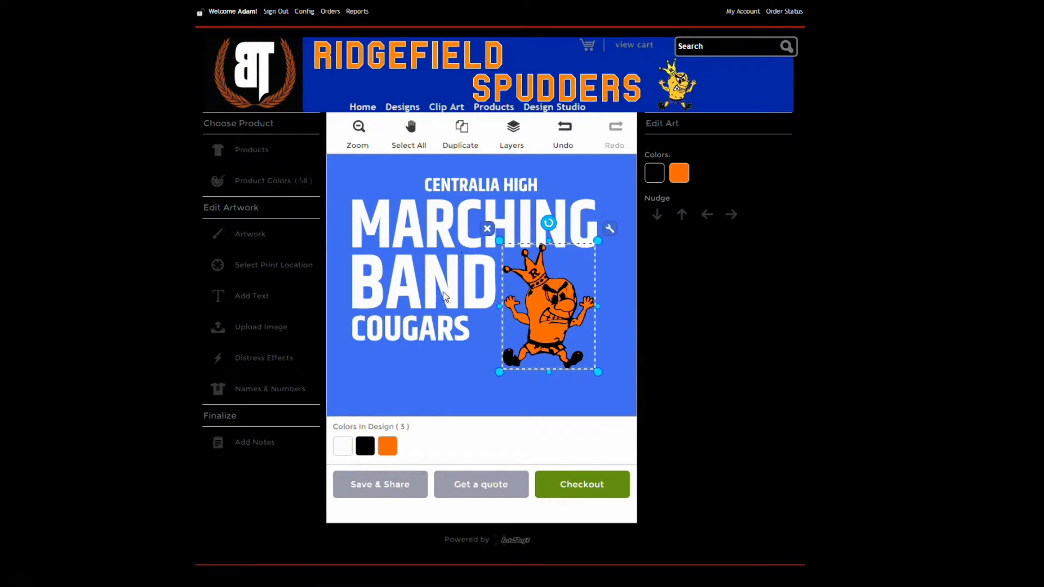
Step: Select the CENTRALIA HIGH text layer and recolor it with the orange already used in the design
{"action": "left_click", "coordinate": [516, 137]}
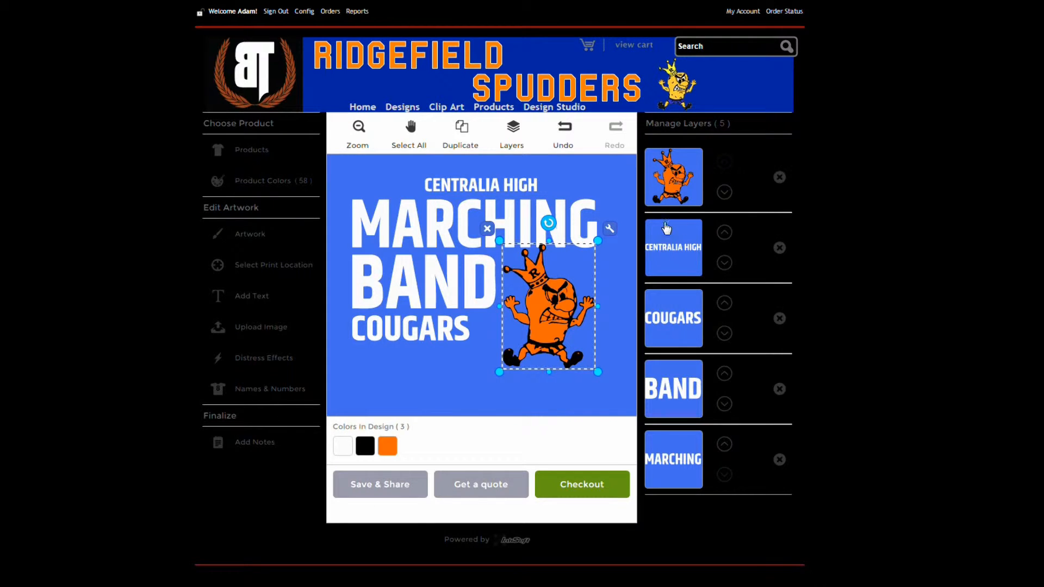
{"action": "left_click", "coordinate": [681, 260]}
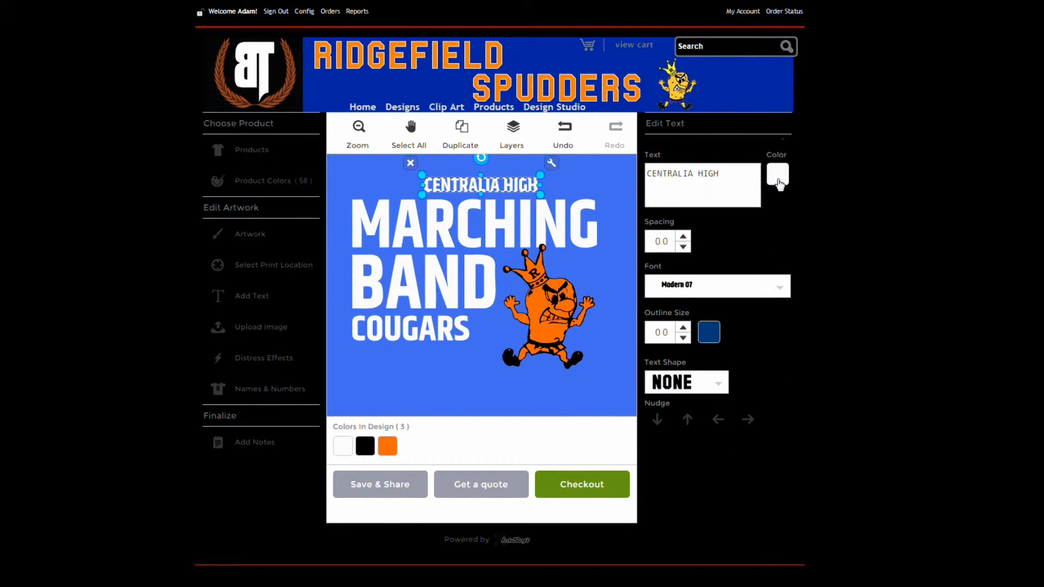
{"action": "left_click", "coordinate": [777, 175]}
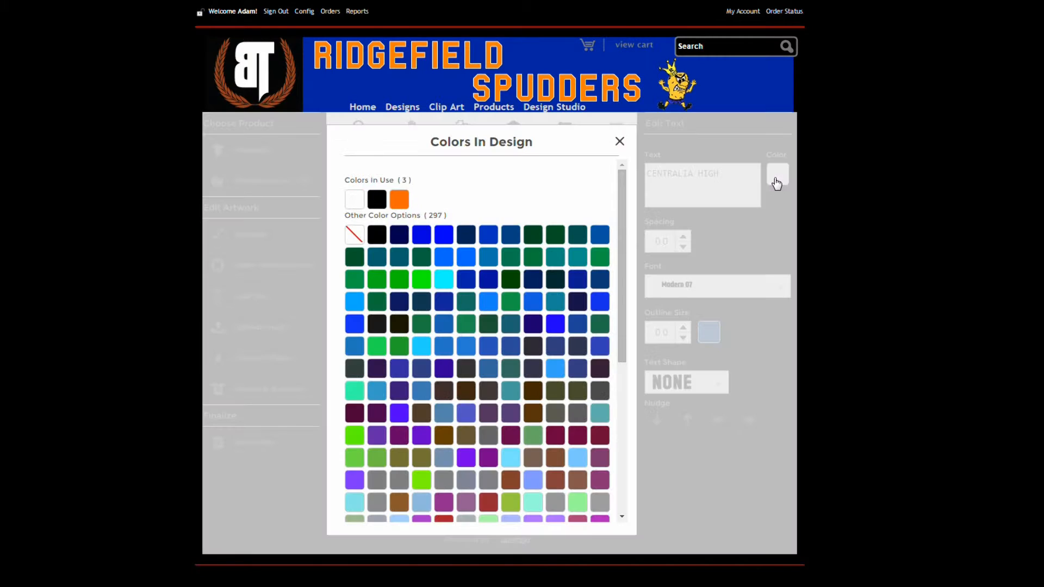
{"action": "left_click", "coordinate": [405, 209]}
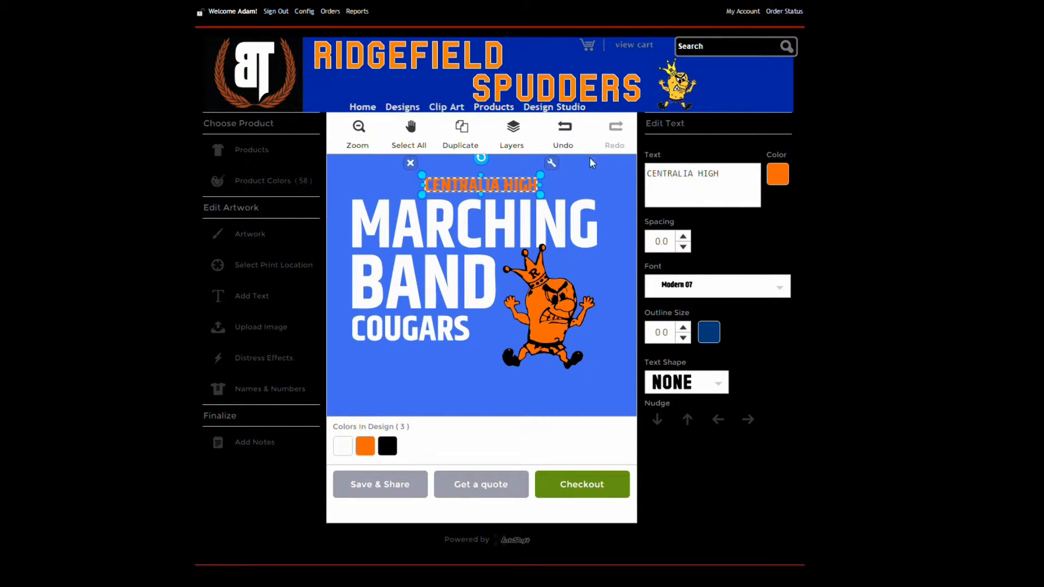
Step: Give the MARCHING text an outline of size 1.0 in the orange already used in the design
{"action": "left_click", "coordinate": [511, 133]}
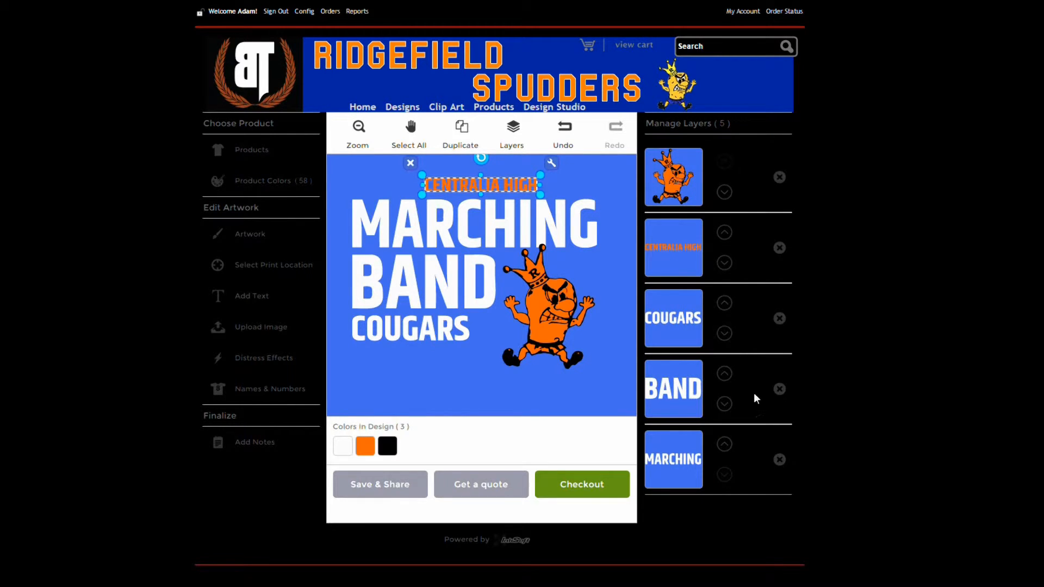
{"action": "left_click", "coordinate": [690, 467]}
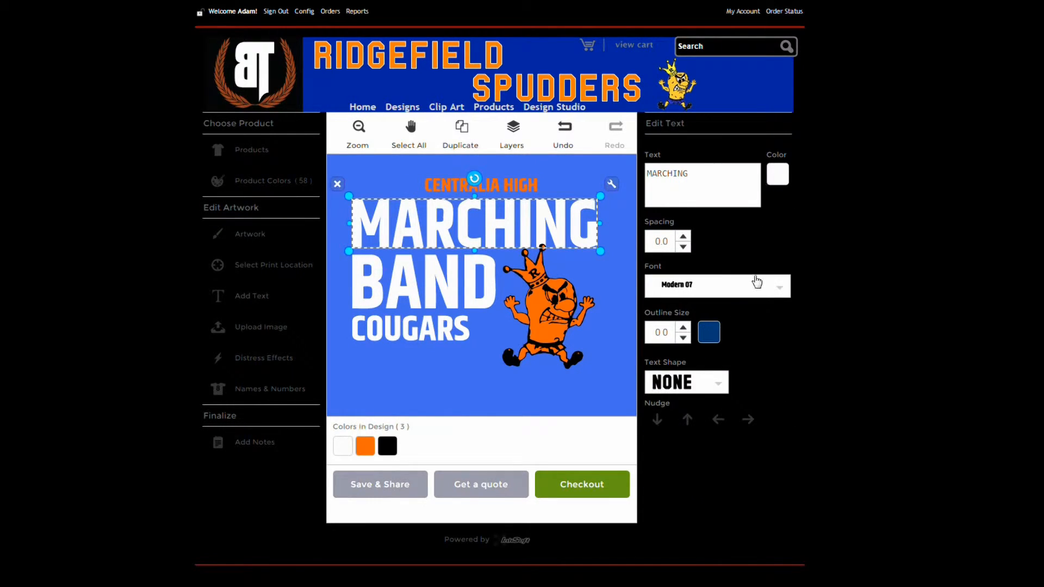
{"action": "left_click", "coordinate": [709, 332]}
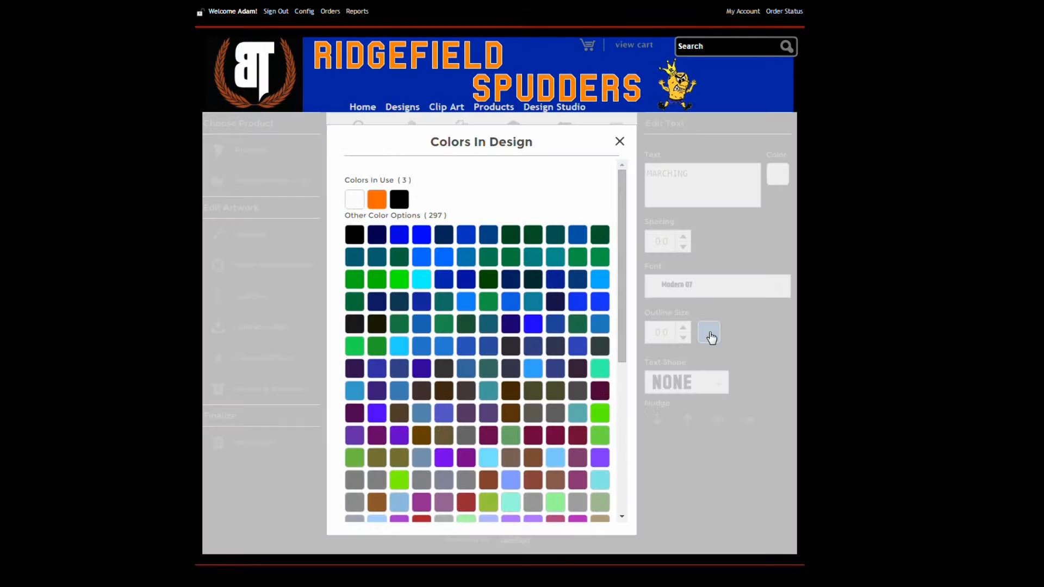
{"action": "left_click", "coordinate": [377, 199]}
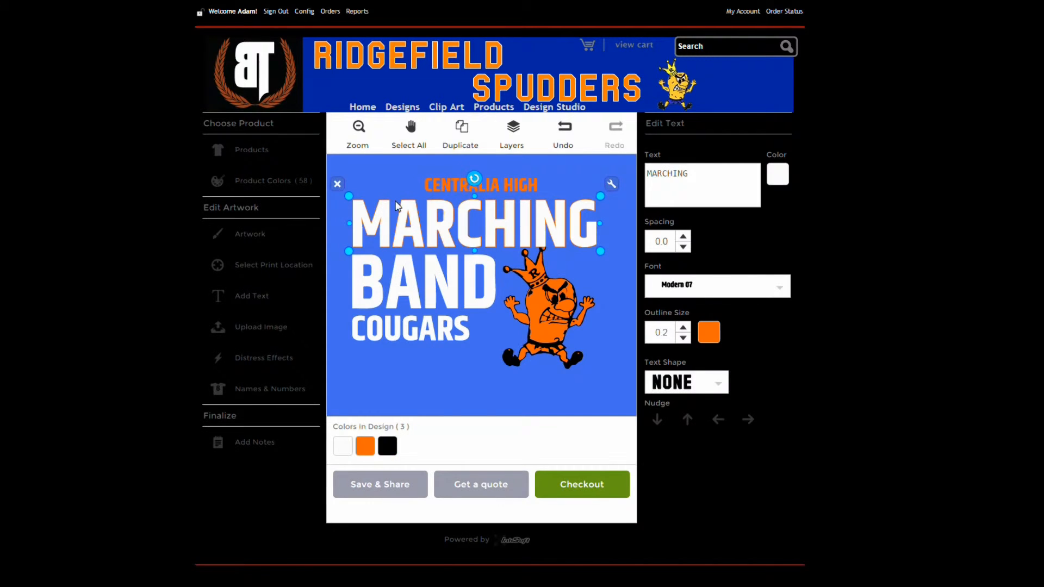
{"action": "left_click", "coordinate": [683, 328]}
{"action": "left_click", "coordinate": [683, 327]}
{"action": "left_click", "coordinate": [683, 327]}
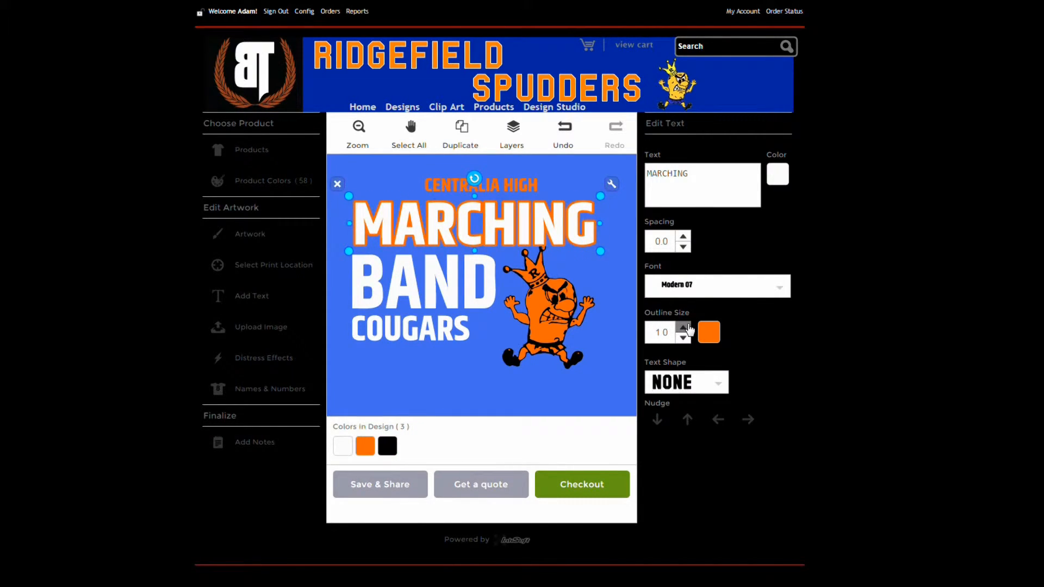
Step: Add an outline of size 1.0 to the BAND text in the same orange as the MARCHING outline
{"action": "left_click", "coordinate": [521, 137]}
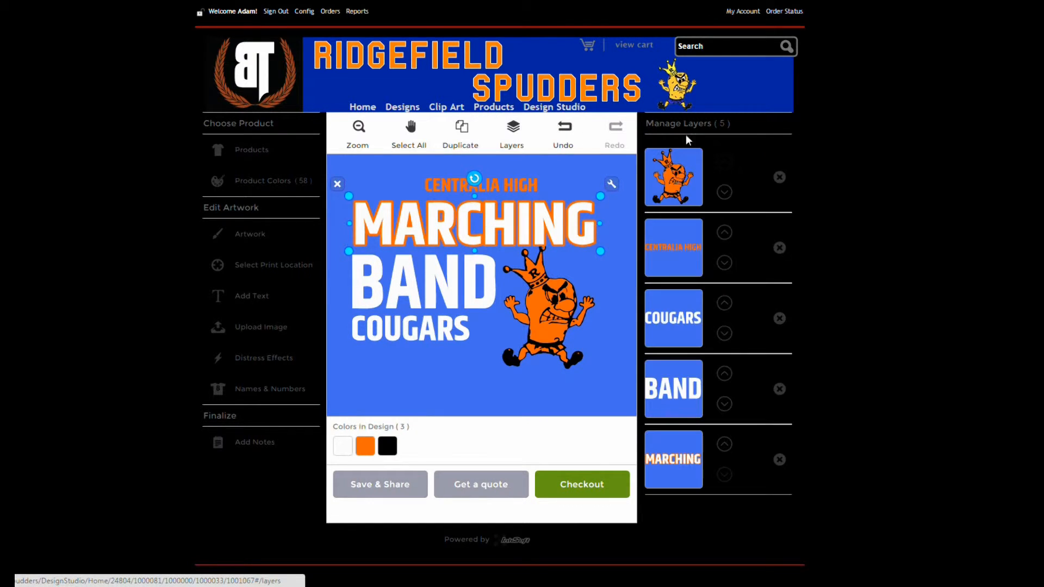
{"action": "left_click", "coordinate": [665, 384]}
{"action": "left_click", "coordinate": [711, 332]}
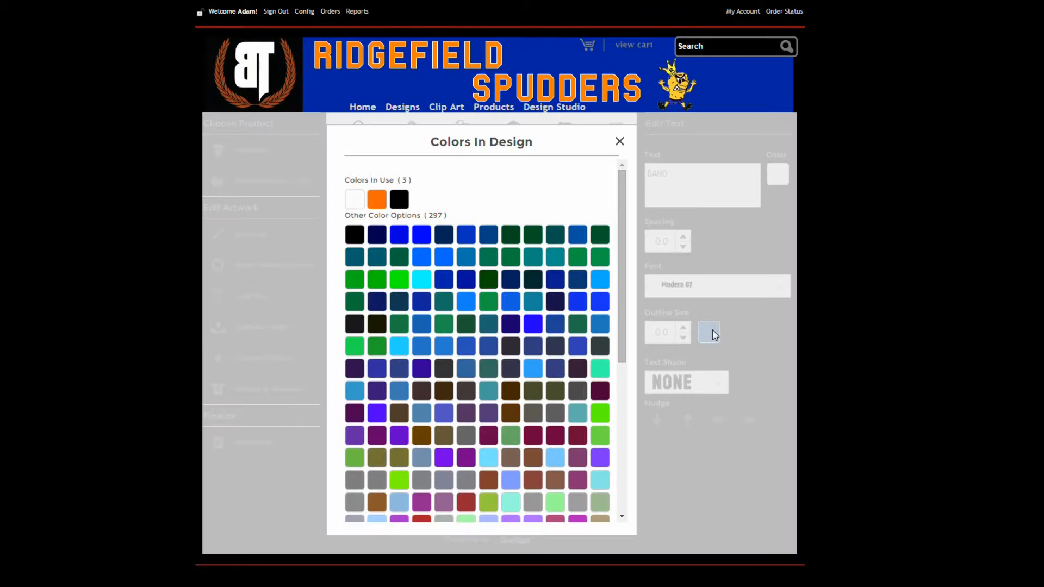
{"action": "left_click", "coordinate": [376, 200]}
{"action": "left_click", "coordinate": [683, 327]}
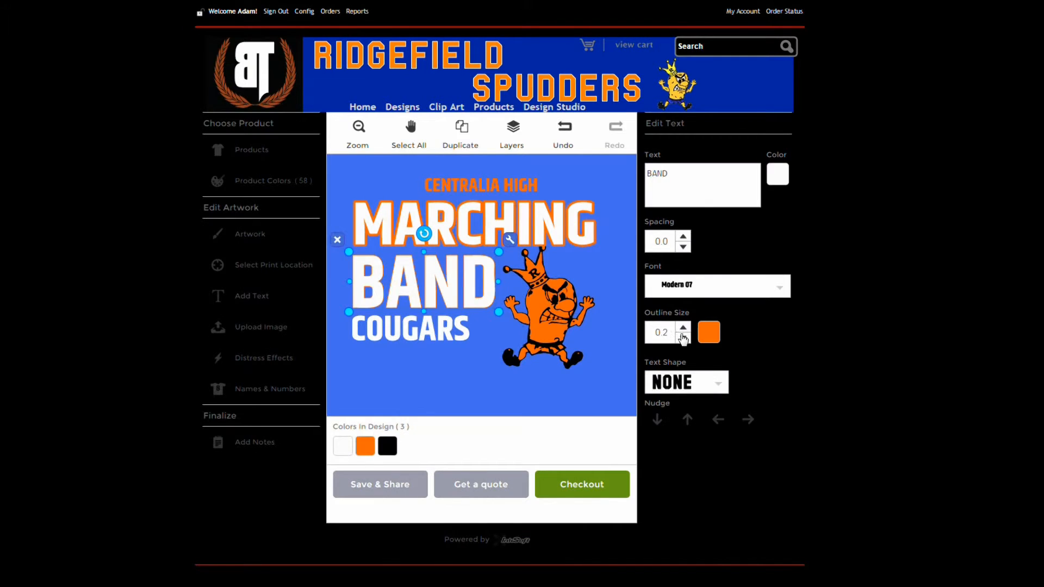
{"action": "left_click", "coordinate": [683, 327]}
{"action": "left_click", "coordinate": [684, 326]}
{"action": "left_click", "coordinate": [683, 327]}
{"action": "left_click", "coordinate": [684, 327]}
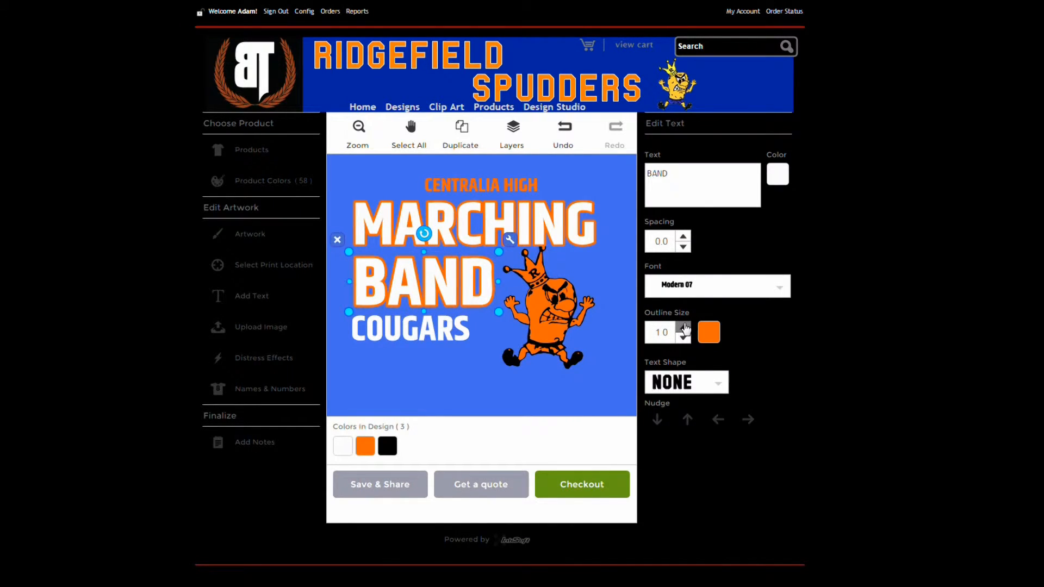
{"action": "left_click", "coordinate": [629, 361]}
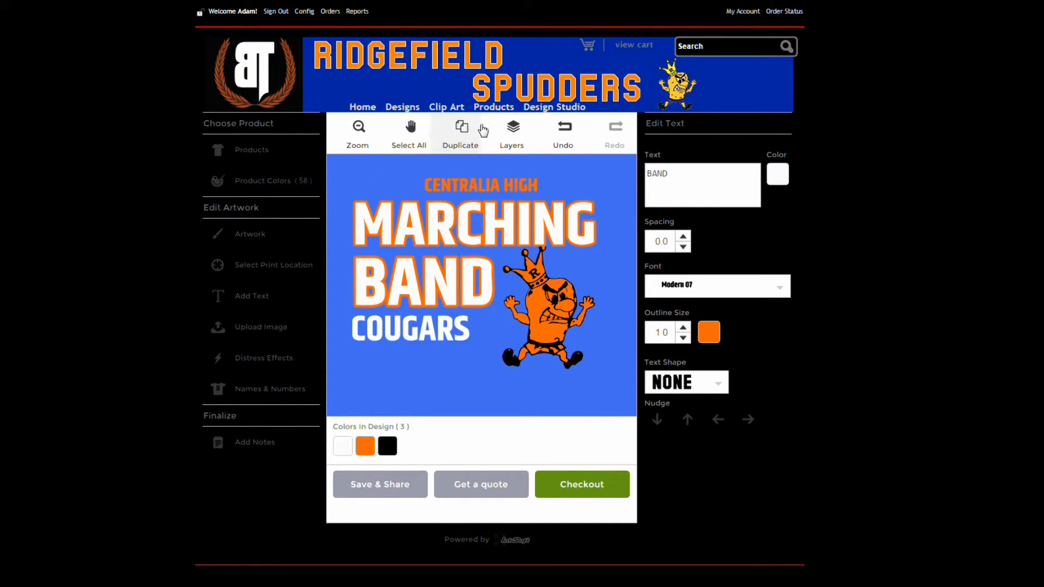
Step: Replace the CENTRALIA HIGH text with RIDGEFIELD HIGH SCHOOL and enlarge the line to nearly the width of MARCHING
{"action": "left_click", "coordinate": [511, 133]}
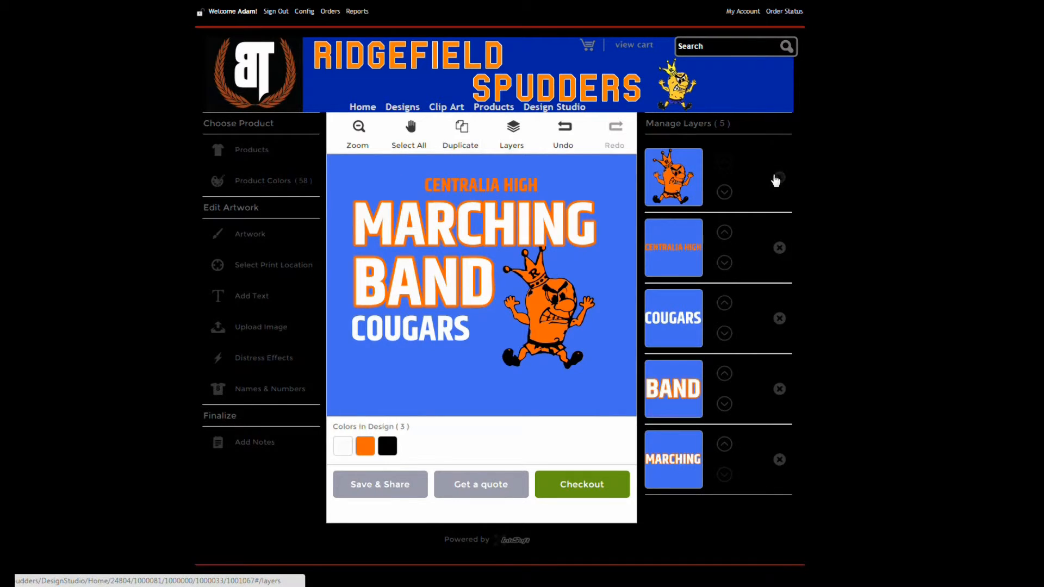
{"action": "left_click", "coordinate": [671, 267]}
{"action": "triple_click", "coordinate": [732, 178]}
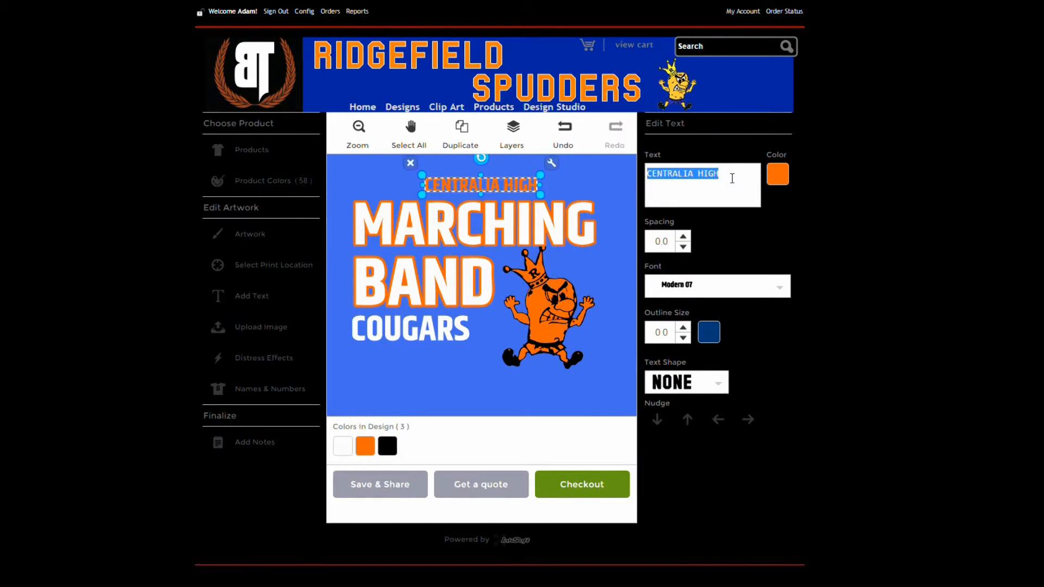
{"action": "type", "text": "RI"}
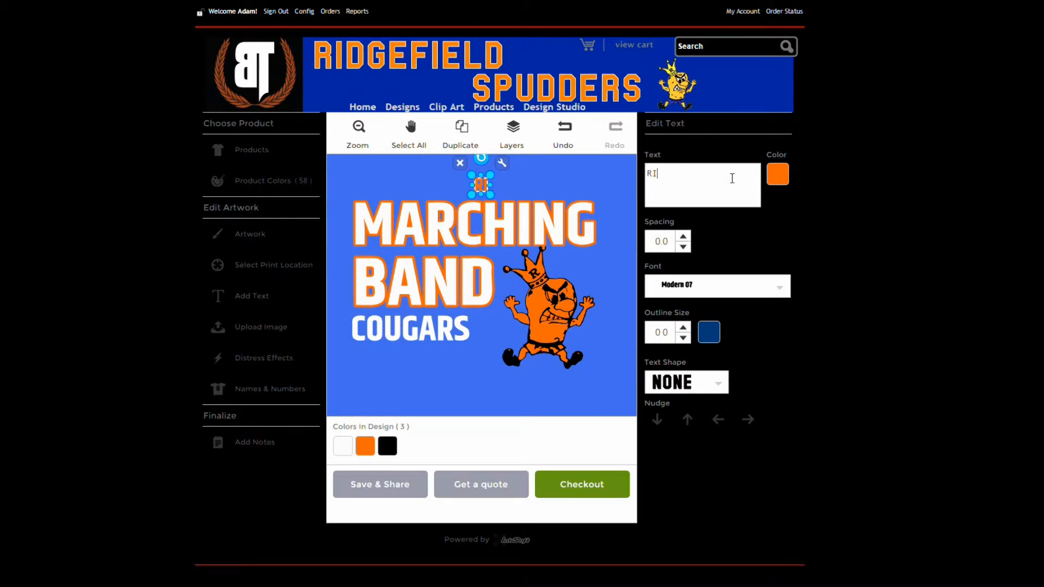
{"action": "type", "text": "DGEFIELD"}
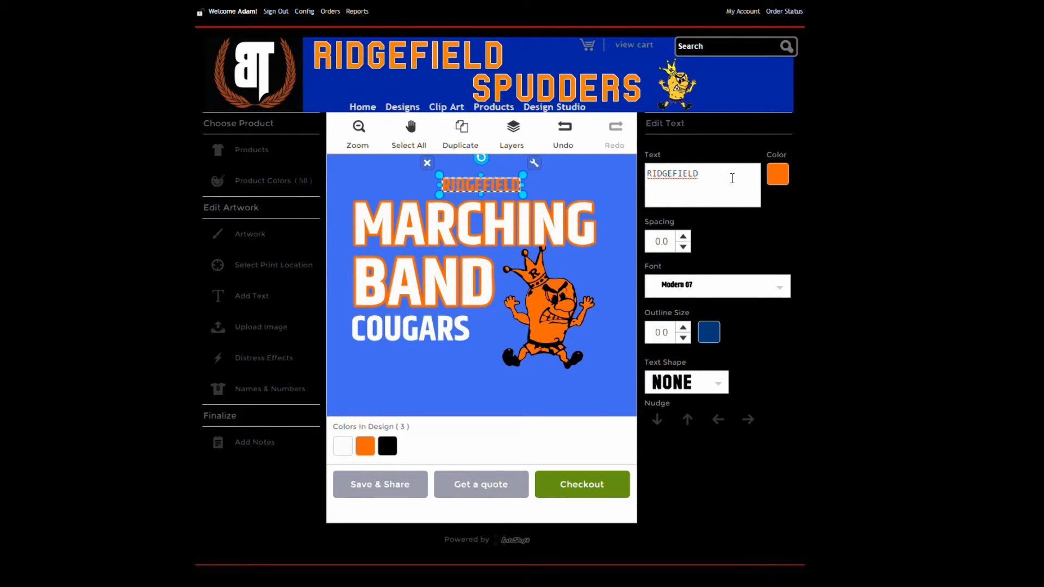
{"action": "type", "text": " HIGH "}
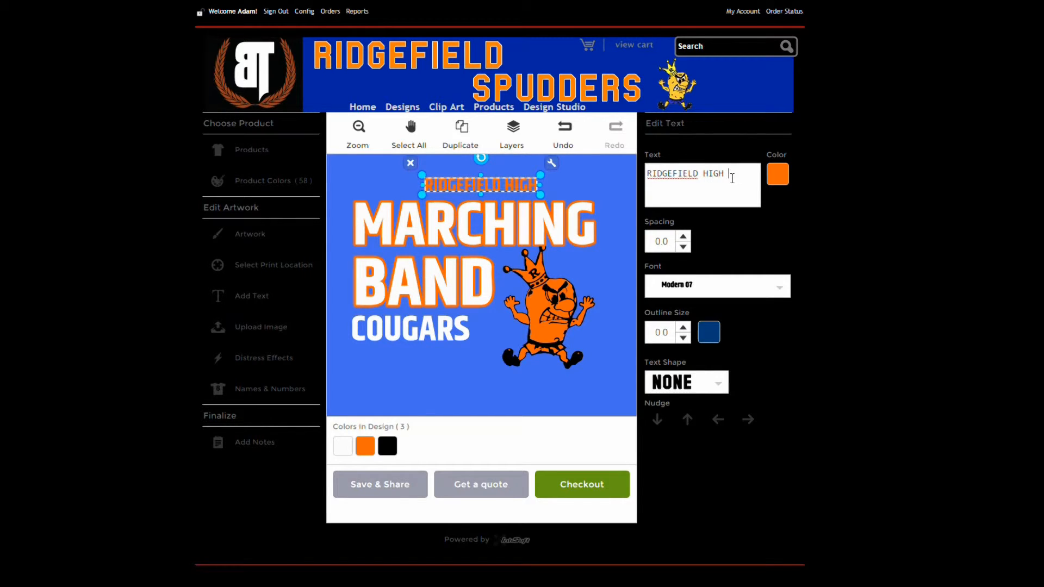
{"action": "type", "text": "SCHOOL"}
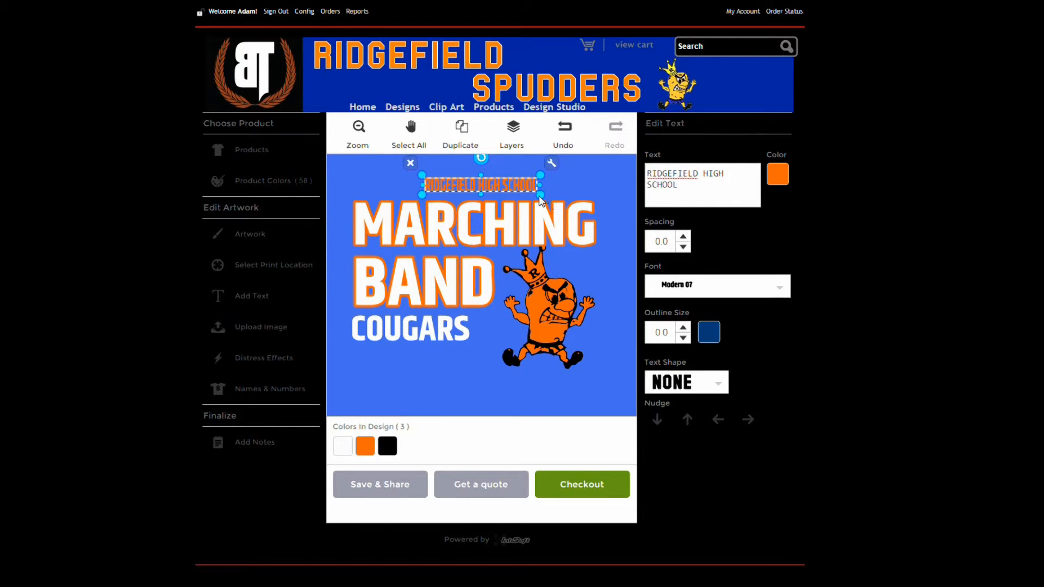
{"action": "left_click_drag", "start_coordinate": [539, 198], "coordinate": [570, 216]}
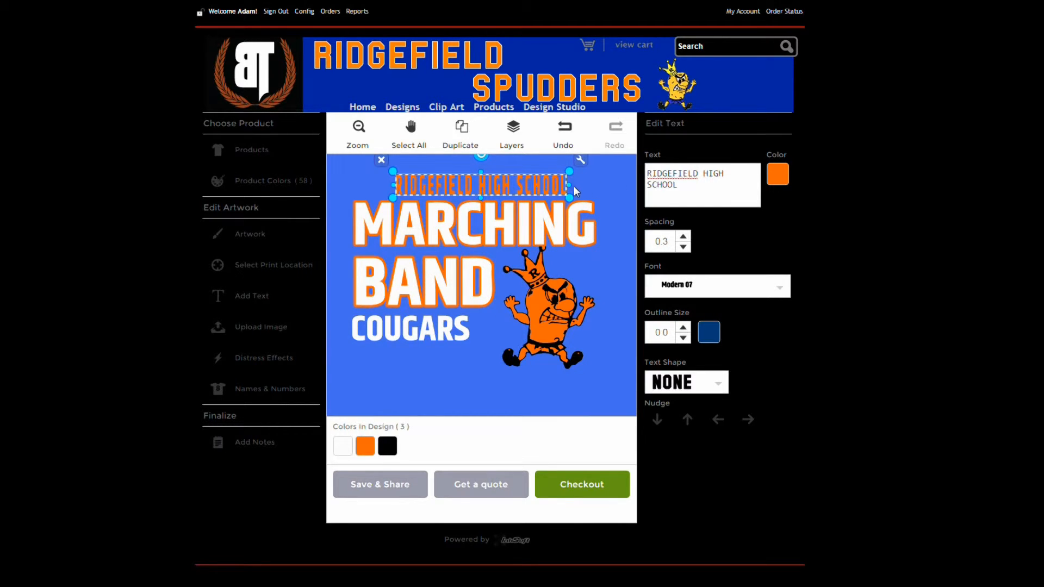
{"action": "left_click_drag", "start_coordinate": [569, 184], "coordinate": [589, 185]}
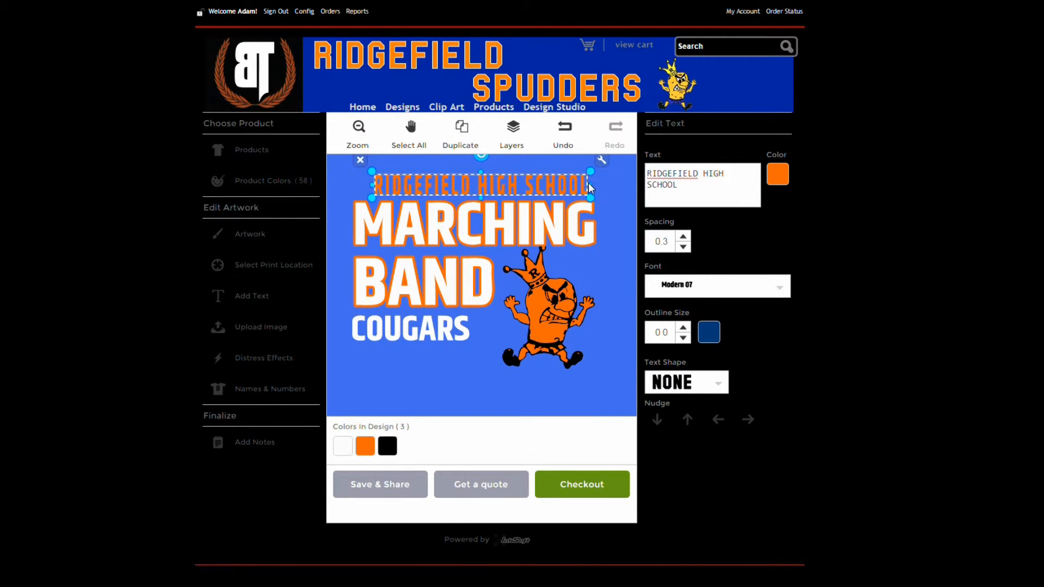
Step: Look through the font categories available for the RIDGEFIELD HIGH SCHOOL text, keeping the Modern 07 font
{"action": "left_click", "coordinate": [779, 286]}
{"action": "mouse_move", "coordinate": [779, 349]}
{"action": "left_mouse_down"}
{"action": "mouse_move", "coordinate": [780, 446]}
{"action": "mouse_move", "coordinate": [775, 335]}
{"action": "left_mouse_up"}
{"action": "left_click", "coordinate": [771, 311]}
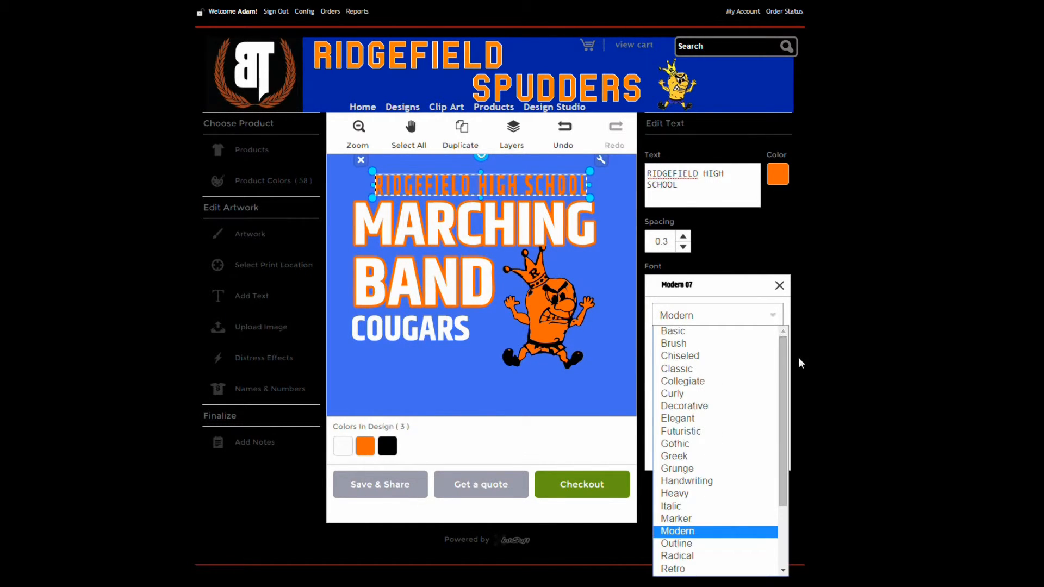
{"action": "left_click_drag", "start_coordinate": [784, 382], "coordinate": [788, 494]}
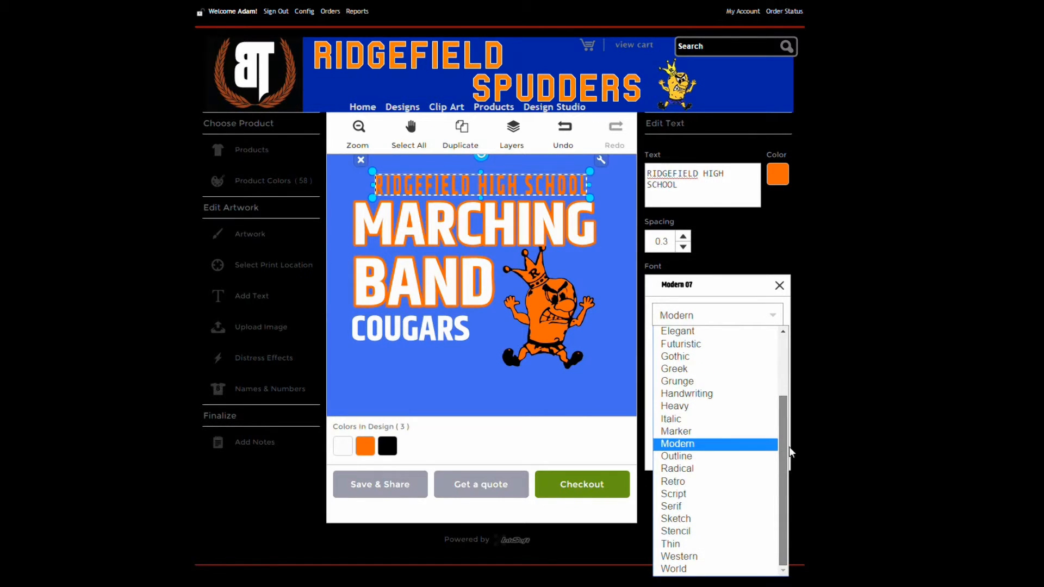
{"action": "left_click_drag", "start_coordinate": [788, 448], "coordinate": [772, 345]}
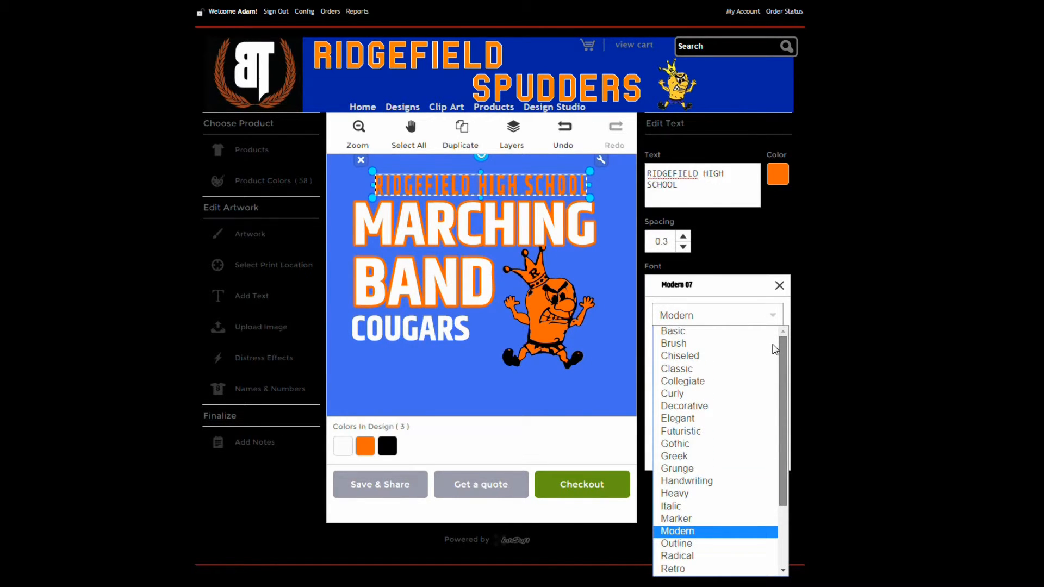
{"action": "left_click", "coordinate": [818, 338]}
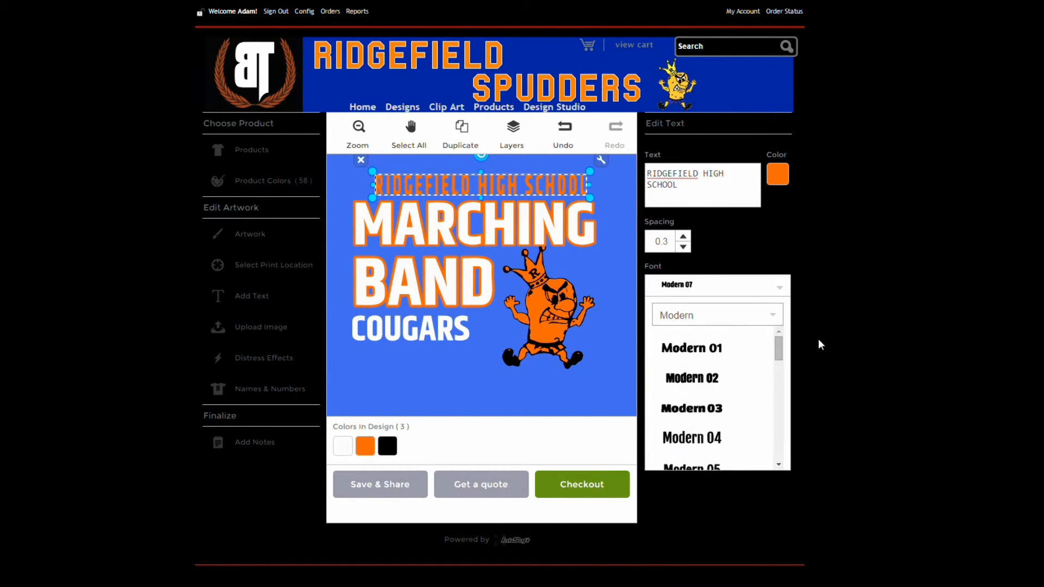
{"action": "left_click", "coordinate": [817, 338]}
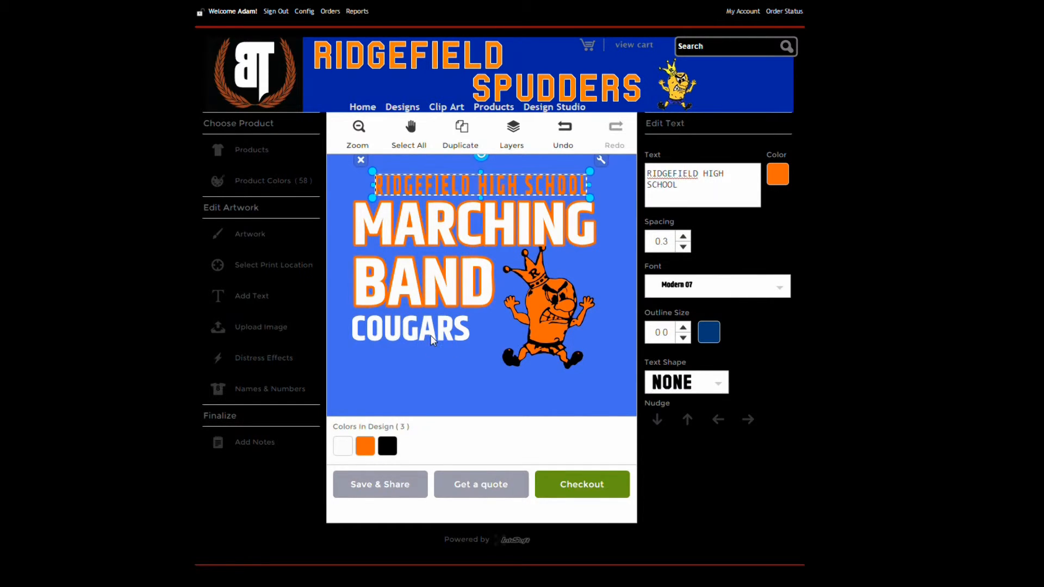
Step: Try selecting the COUGARS text from the layer list and the MARCHING text directly in the design
{"action": "left_click", "coordinate": [512, 133]}
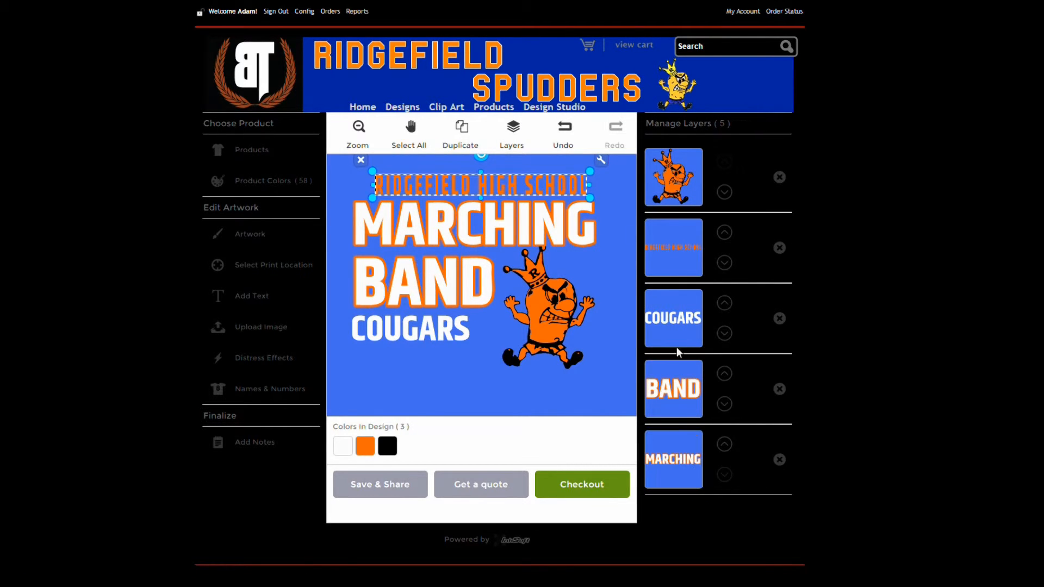
{"action": "left_click", "coordinate": [679, 326]}
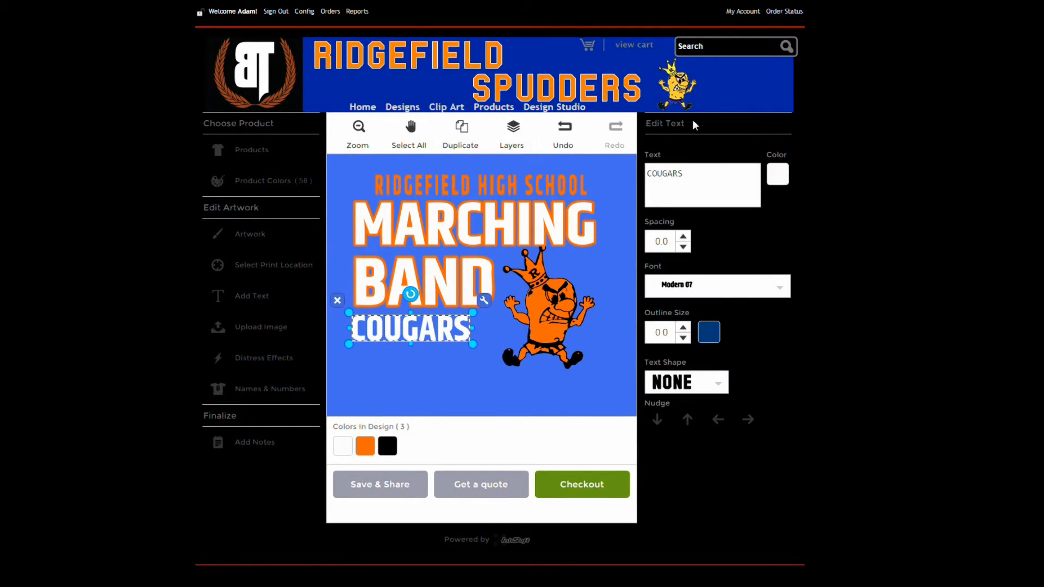
{"action": "left_click", "coordinate": [575, 255]}
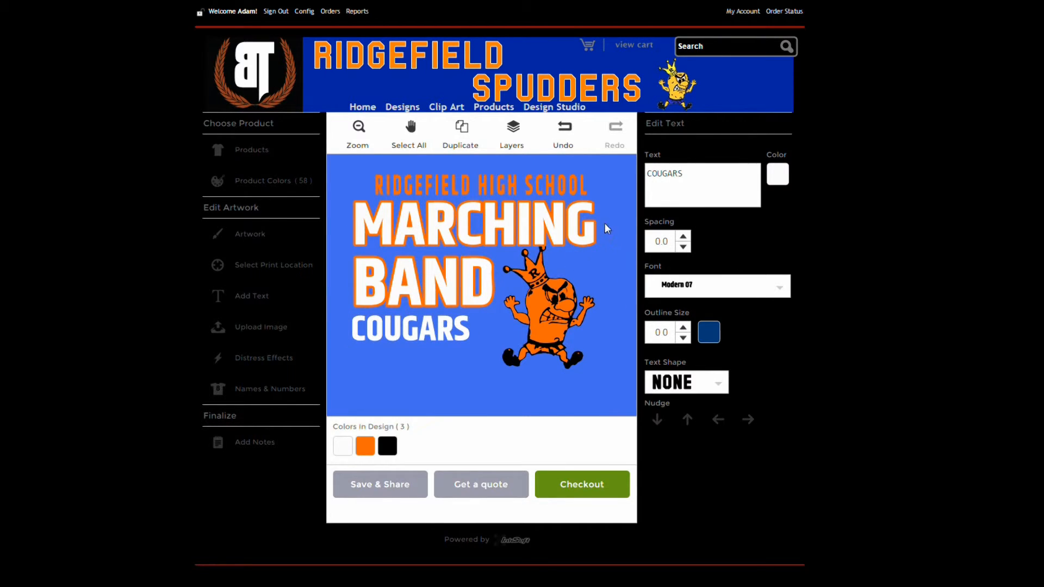
{"action": "left_click", "coordinate": [482, 234]}
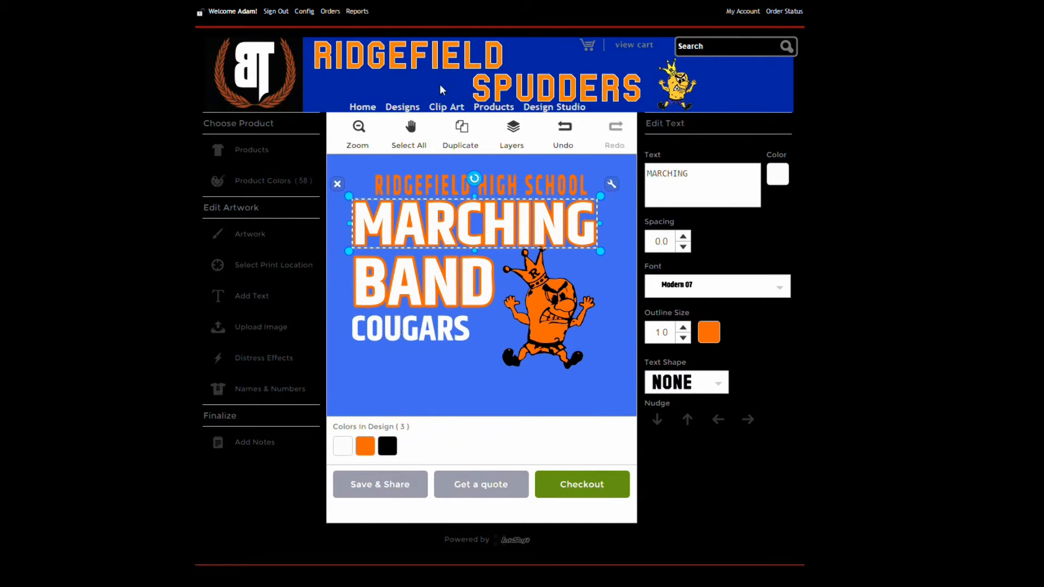
Step: Select the COUGARS text layer, move it slightly lower, and undo that move
{"action": "left_click", "coordinate": [511, 136]}
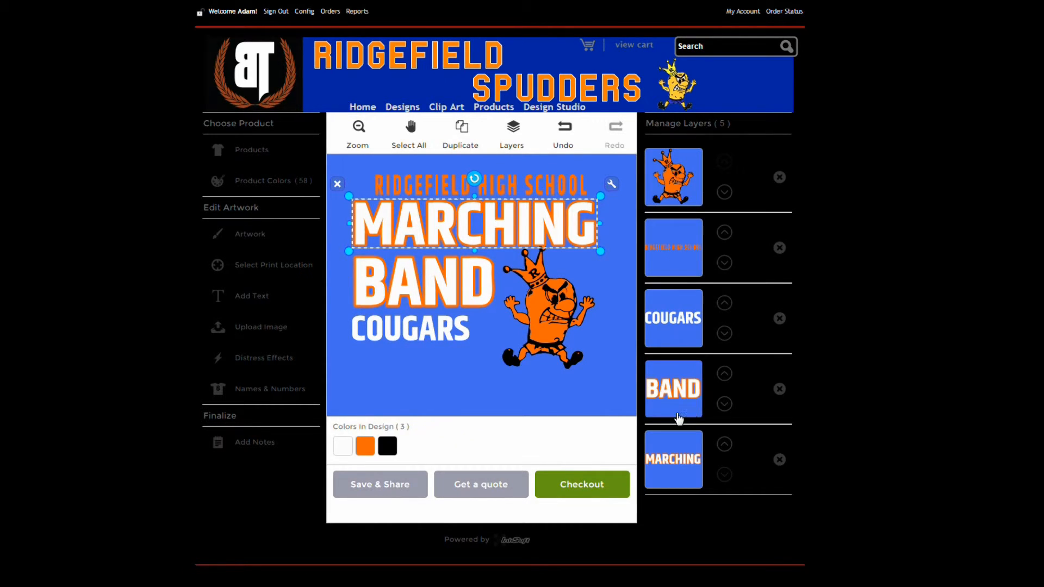
{"action": "left_click", "coordinate": [675, 317]}
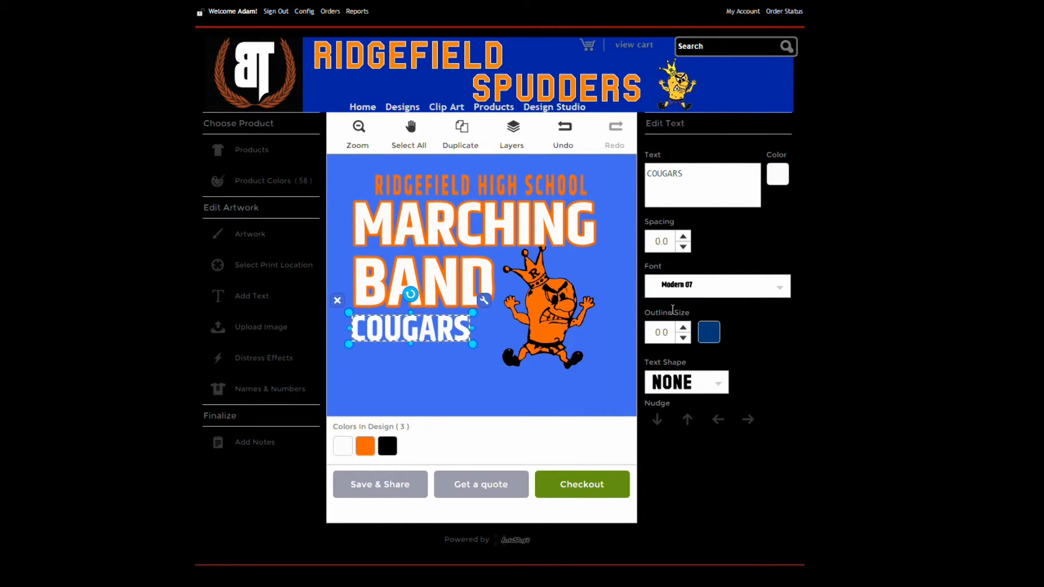
{"action": "left_click_drag", "start_coordinate": [455, 331], "coordinate": [434, 337]}
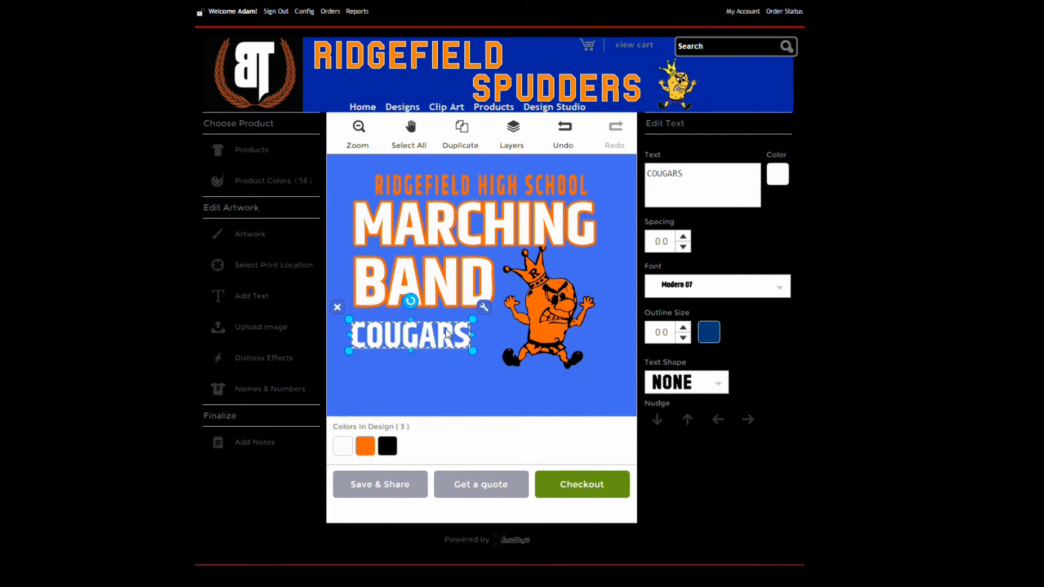
{"action": "left_click", "coordinate": [566, 137]}
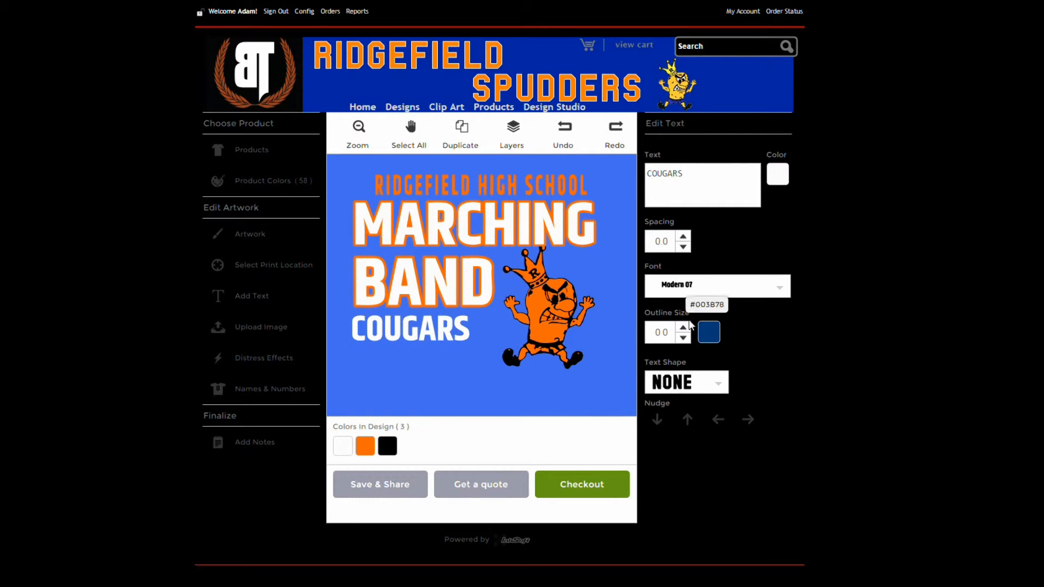
Step: Replace the COUGARS text below BAND with SPUDDERS
{"action": "double_click", "coordinate": [689, 174]}
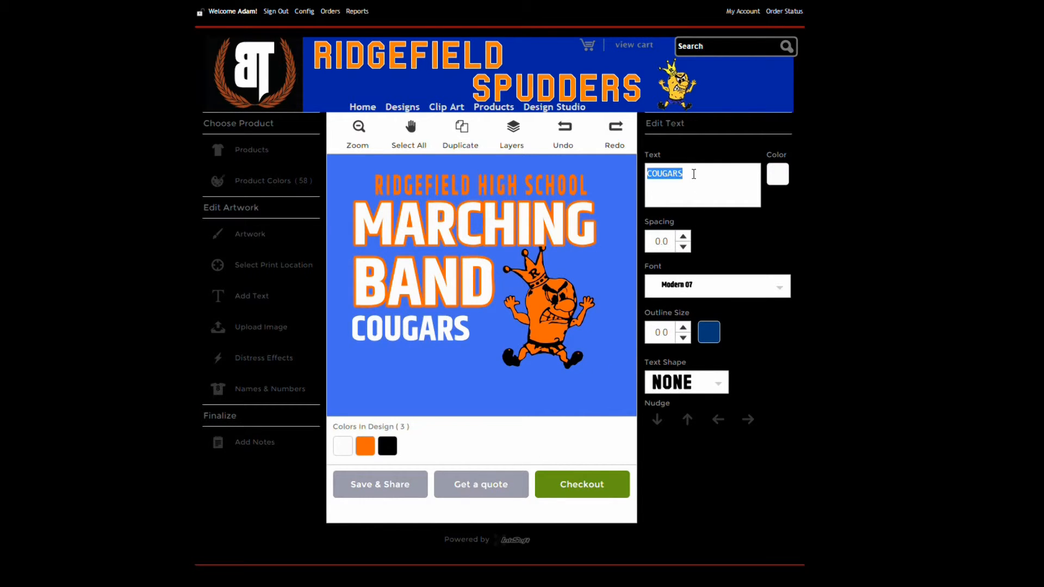
{"action": "type", "text": "SPUDDER"}
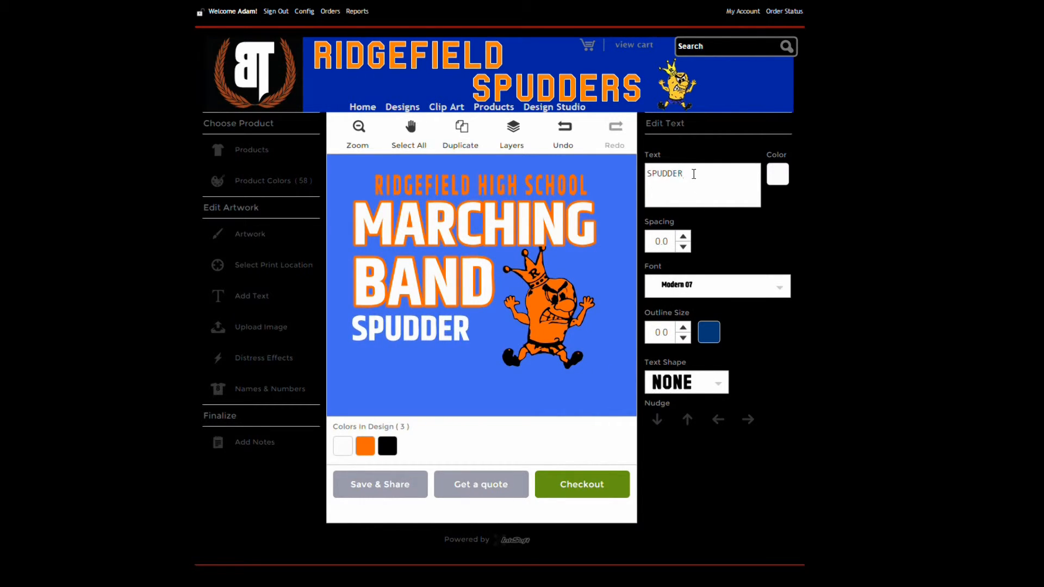
{"action": "type", "text": "S"}
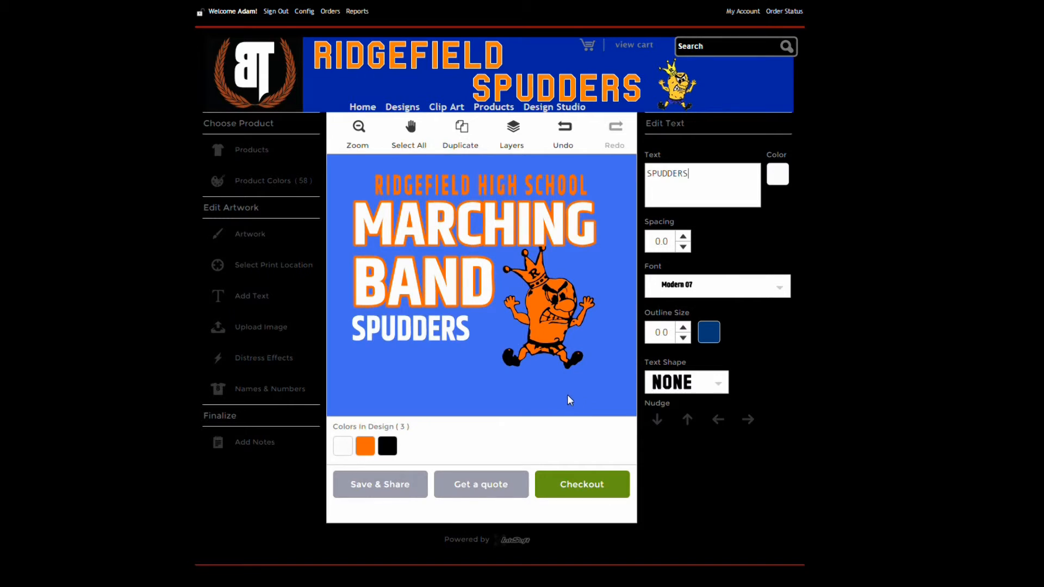
Step: Move the potato mascot slightly lower beside the BAND and SPUDDERS text and deselect it
{"action": "left_click", "coordinate": [554, 319]}
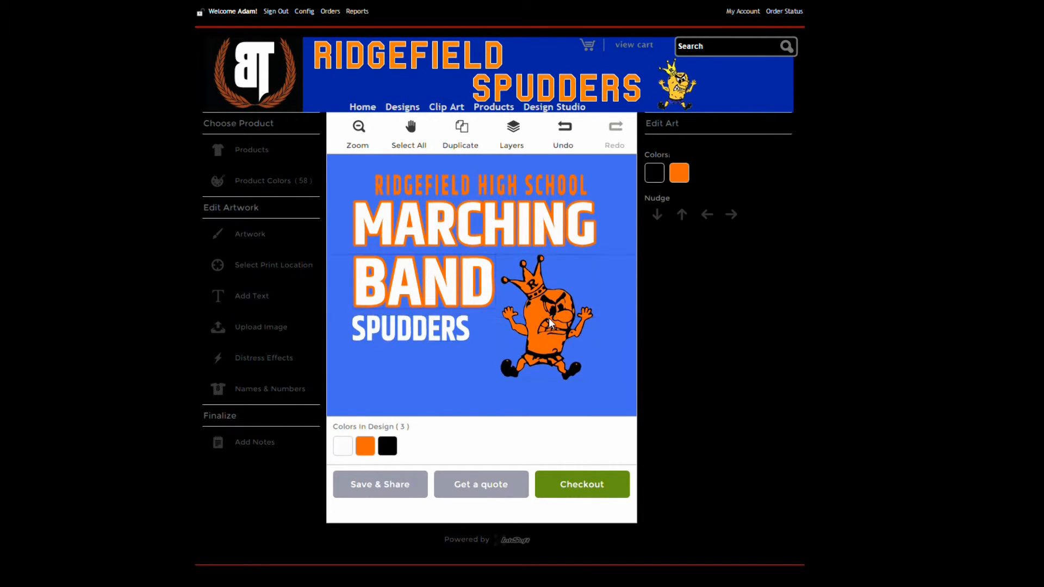
{"action": "left_click_drag", "start_coordinate": [549, 317], "coordinate": [549, 316]}
{"action": "left_click", "coordinate": [627, 374]}
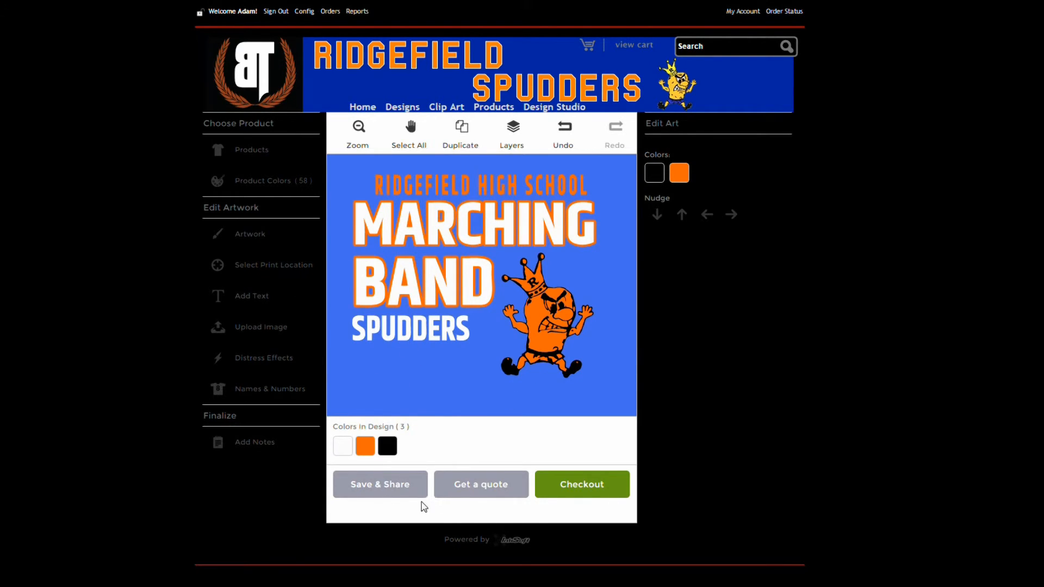
{"action": "left_click", "coordinate": [382, 489]}
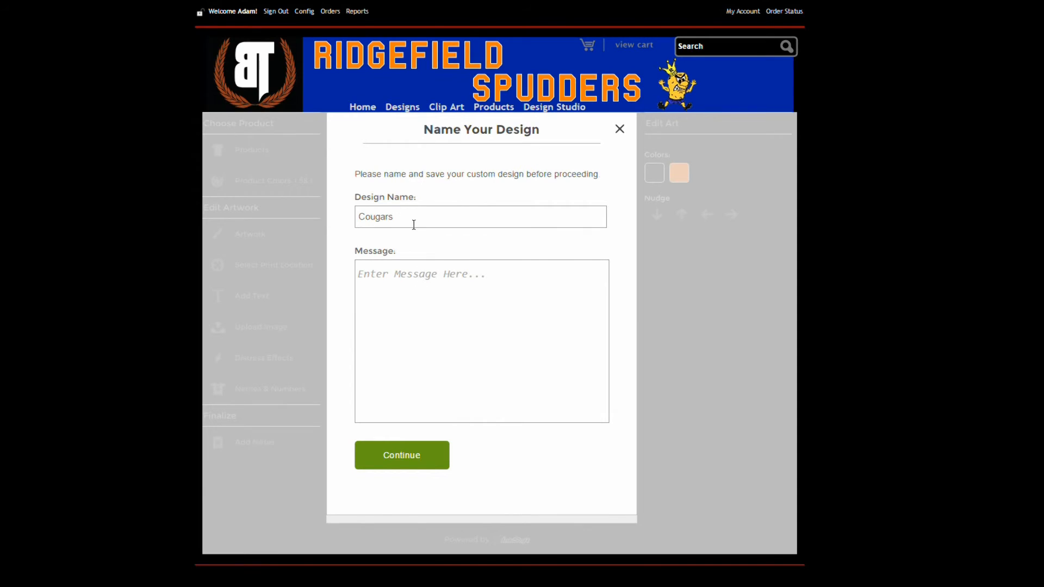
{"action": "left_click_drag", "start_coordinate": [419, 217], "coordinate": [294, 226]}
{"action": "type", "text": "MARCH"}
{"action": "left_click", "coordinate": [620, 130]}
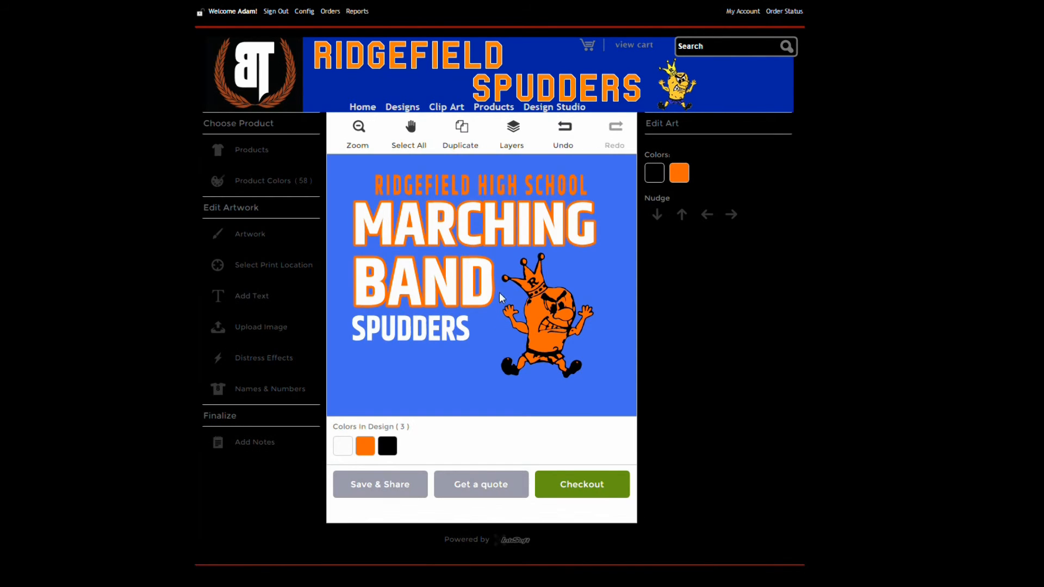
Step: Save the design under the name MARCHING BAND and bring up the other sharing services for it
{"action": "left_click", "coordinate": [391, 494]}
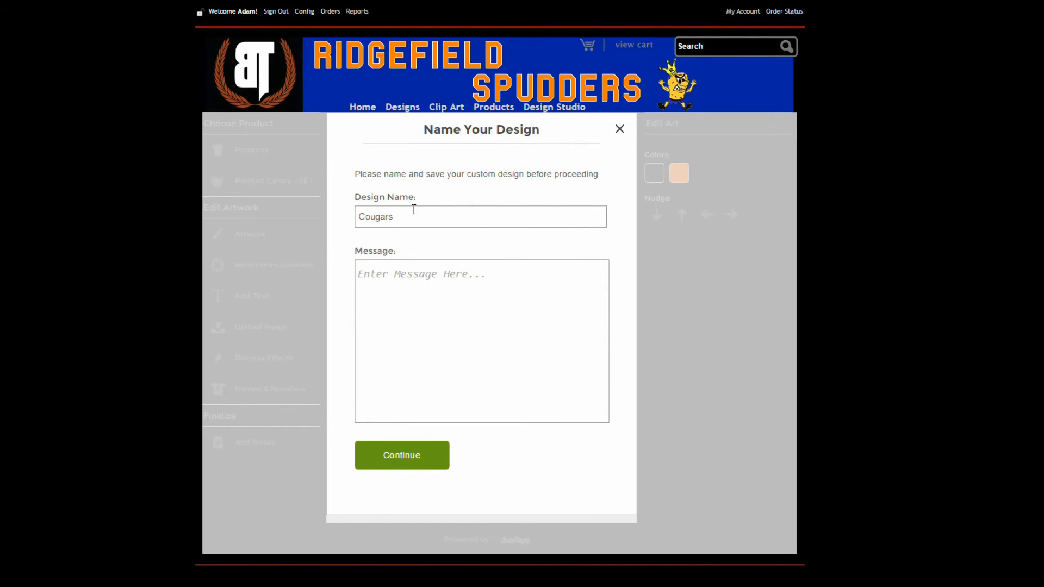
{"action": "left_click_drag", "start_coordinate": [403, 216], "coordinate": [338, 230]}
{"action": "type", "text": "MARCHING BAND"}
{"action": "left_click", "coordinate": [420, 455]}
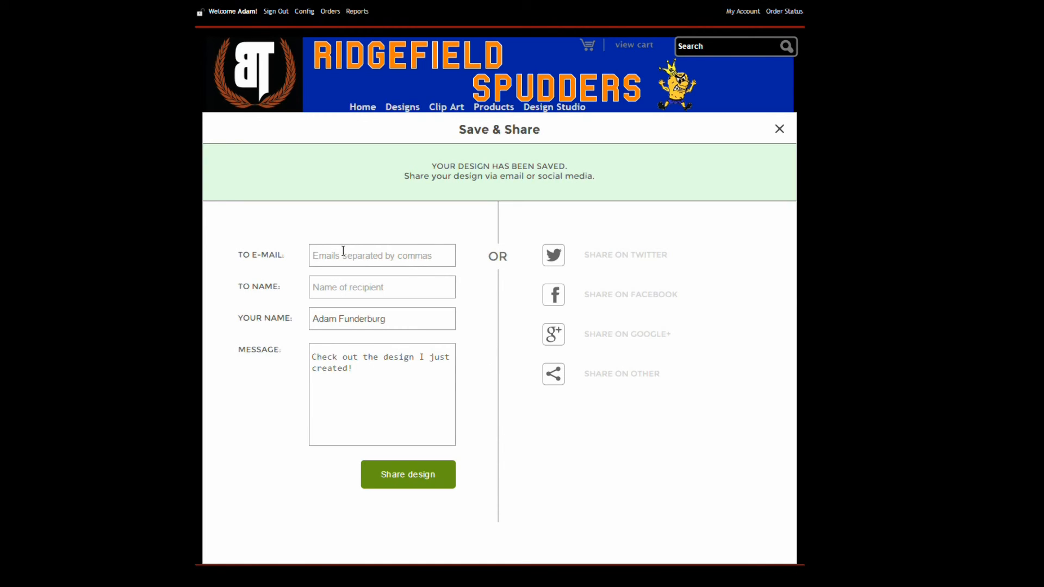
{"action": "left_click", "coordinate": [313, 257]}
{"action": "mouse_move", "coordinate": [555, 375]}
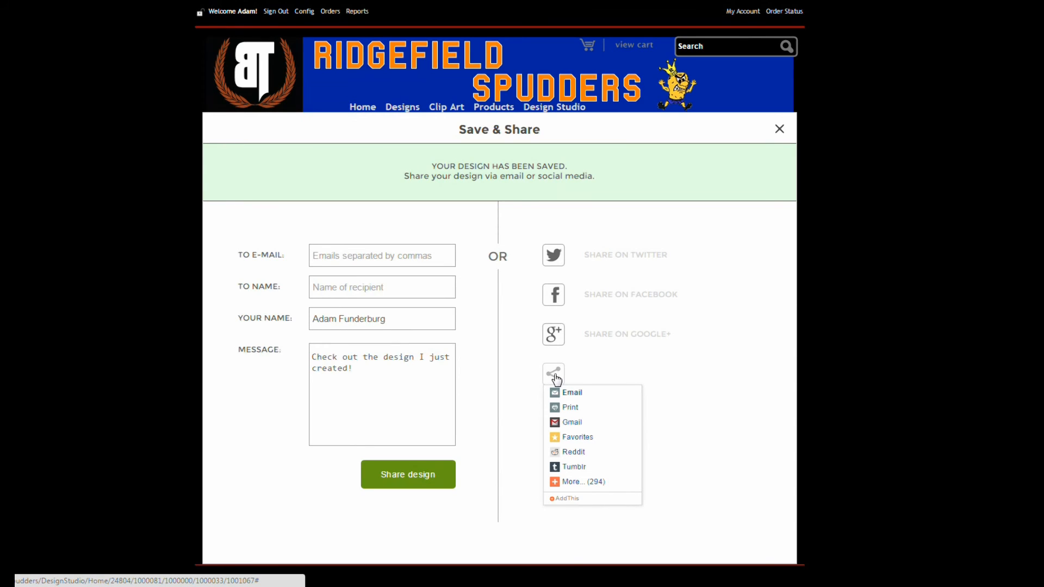